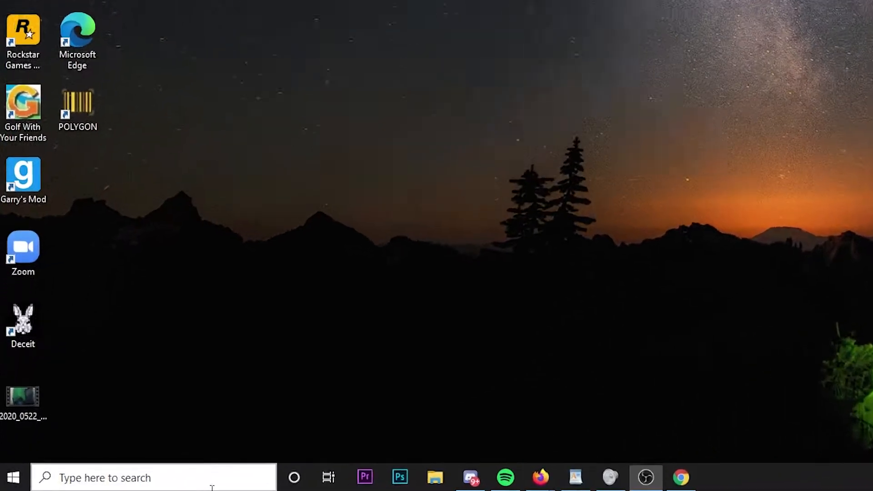
# Step: In Chrome, search the web for google earth, open the Google Earth site and launch Earth in a maximized window
pyautogui.click(136, 483)
pyautogui.write('g')
pyautogui.click(157, 68)
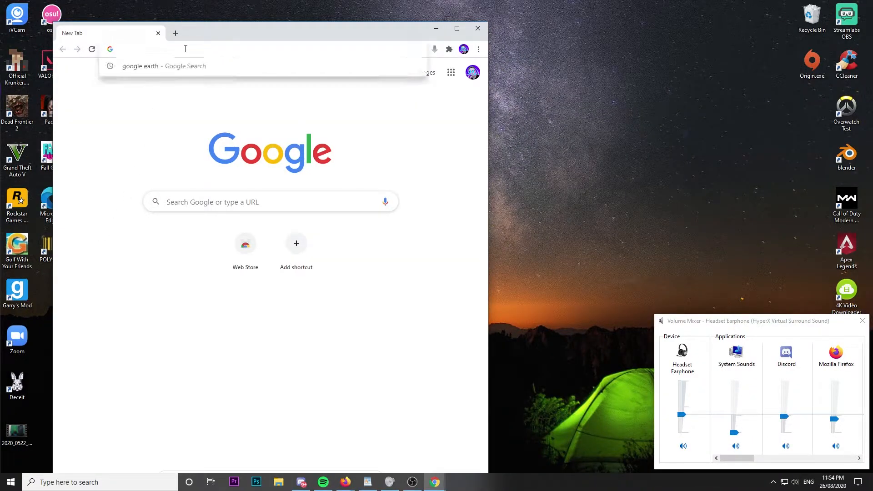
pyautogui.write('google eart')
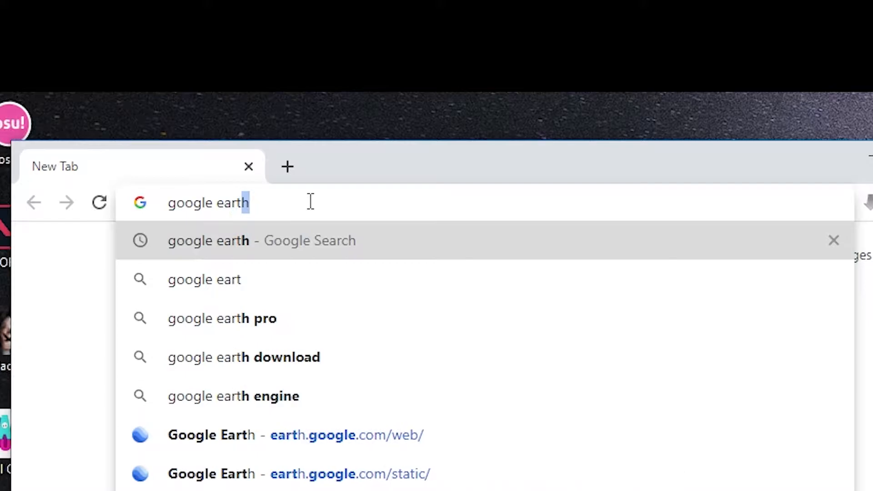
pyautogui.press('Return')
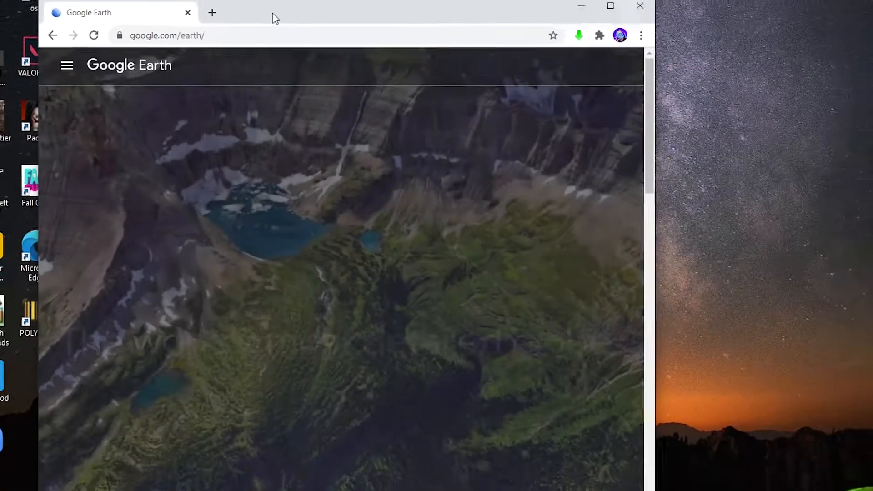
pyautogui.moveTo(272, 13); pyautogui.dragTo(235, 1)
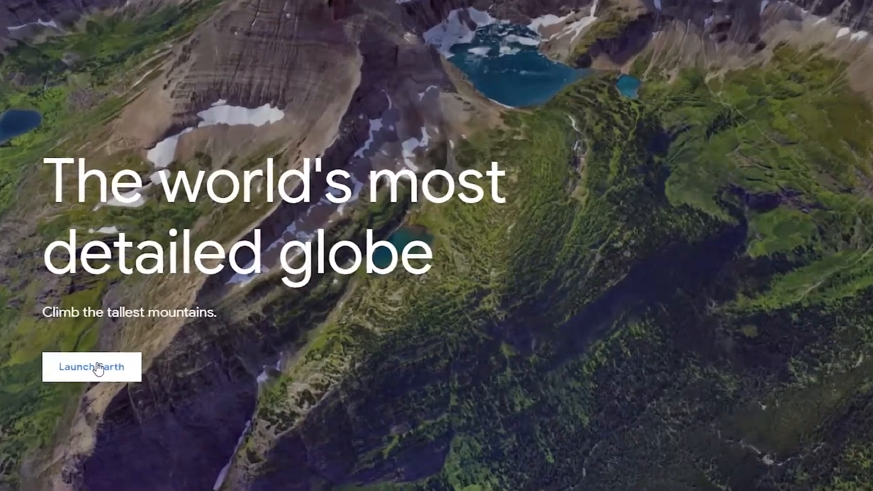
pyautogui.click(102, 362)
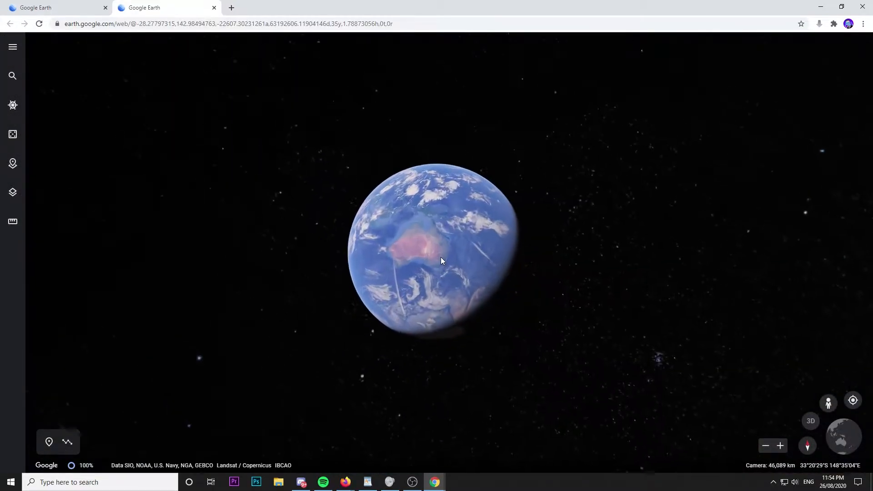
# Step: Search Google Earth for awgawgah
pyautogui.scroll(-5, 446, 260)
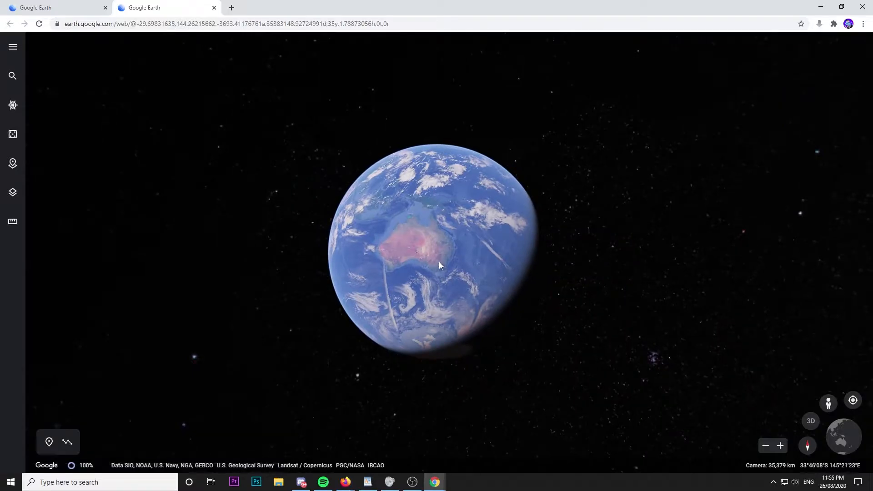
pyautogui.scroll(5, 444, 260)
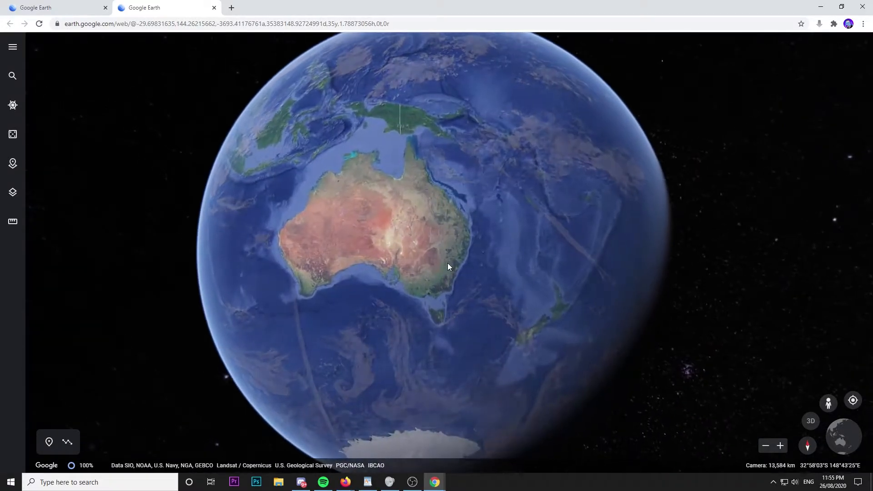
pyautogui.scroll(5, 448, 266)
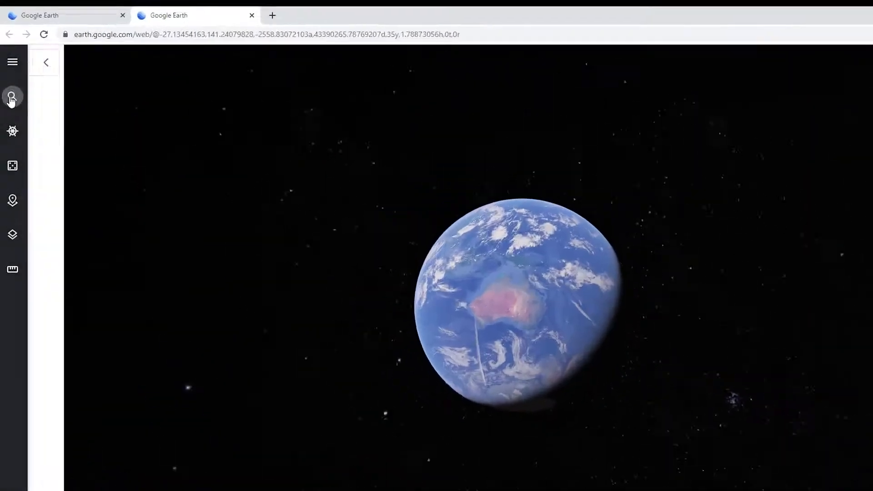
pyautogui.click(12, 98)
pyautogui.write('awgawgah')
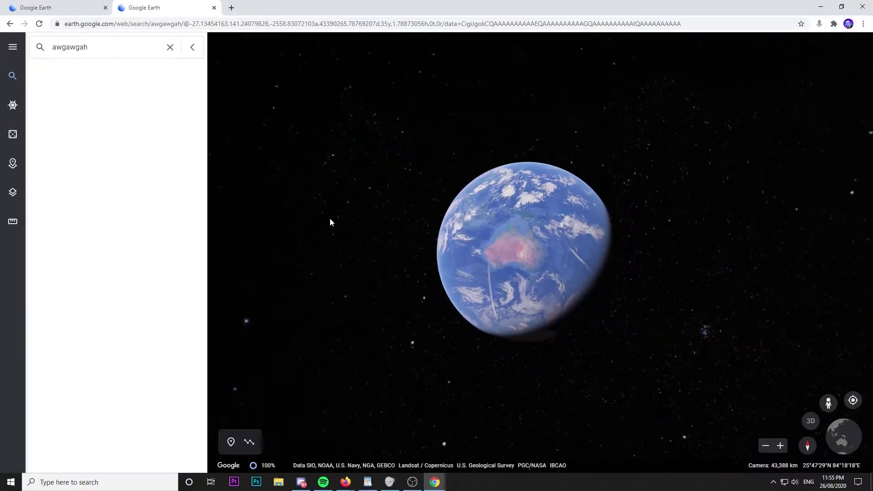
# Step: Add a placemark titled Basketball Court on the outdoor court and save it to a new project
pyautogui.scroll(10, 681, 396)
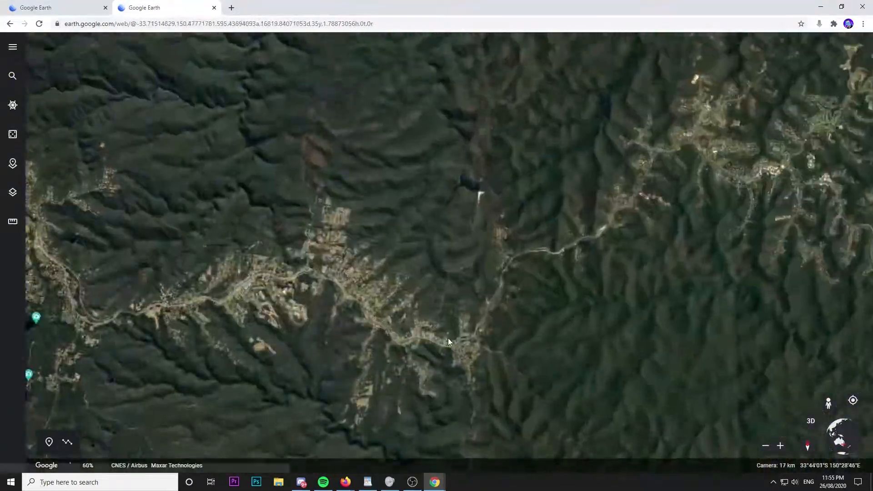
pyautogui.scroll(10, 449, 339)
pyautogui.click(49, 443)
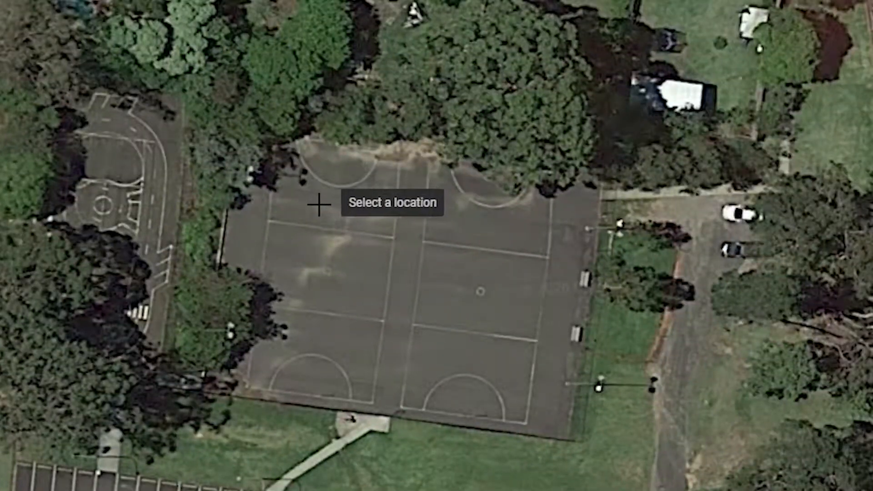
pyautogui.click(318, 203)
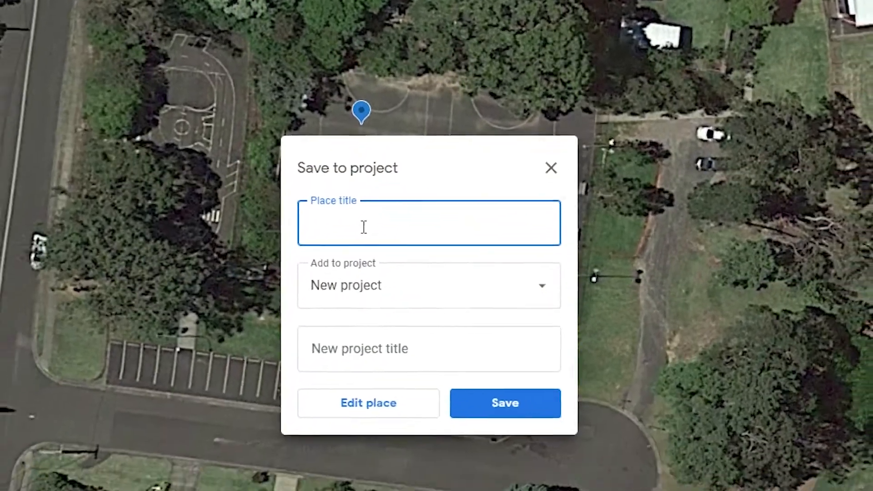
pyautogui.write('Basketball Court')
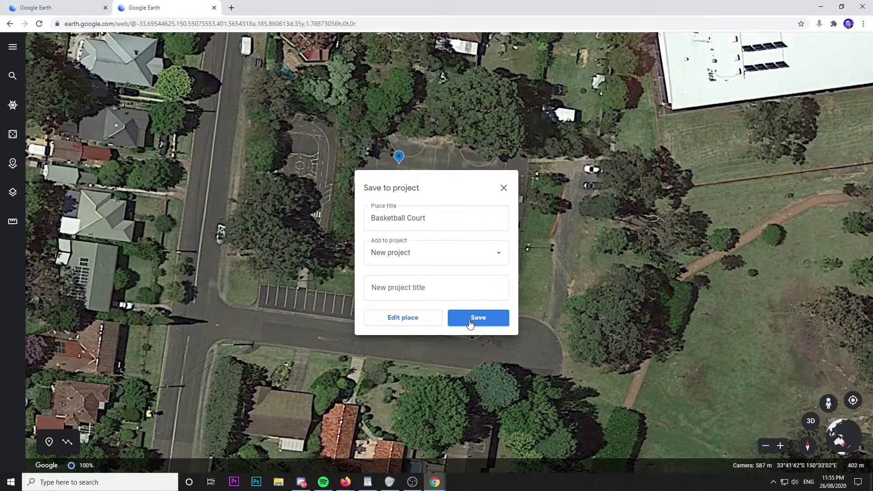
pyautogui.click(504, 378)
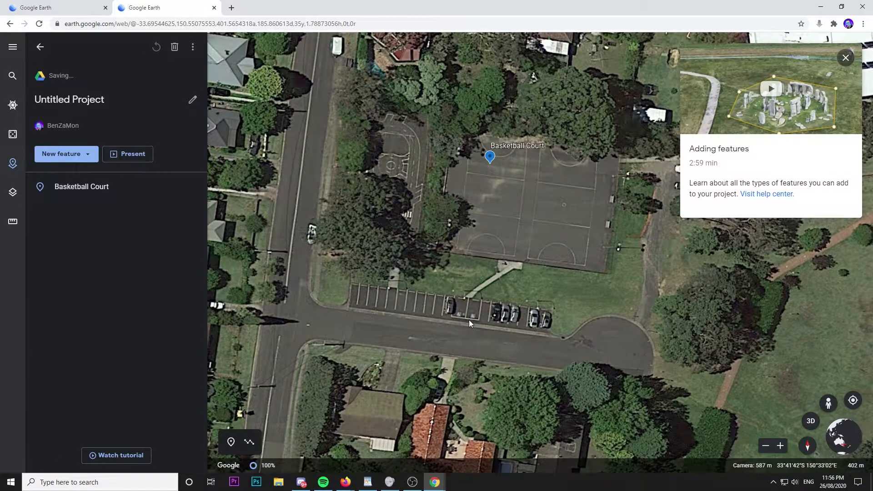
# Step: Open OBS Studio (64bit) and start a screen recording of Google Earth with the whole globe in view
pyautogui.scroll(-8, 429, 274)
pyautogui.scroll(-15, 412, 274)
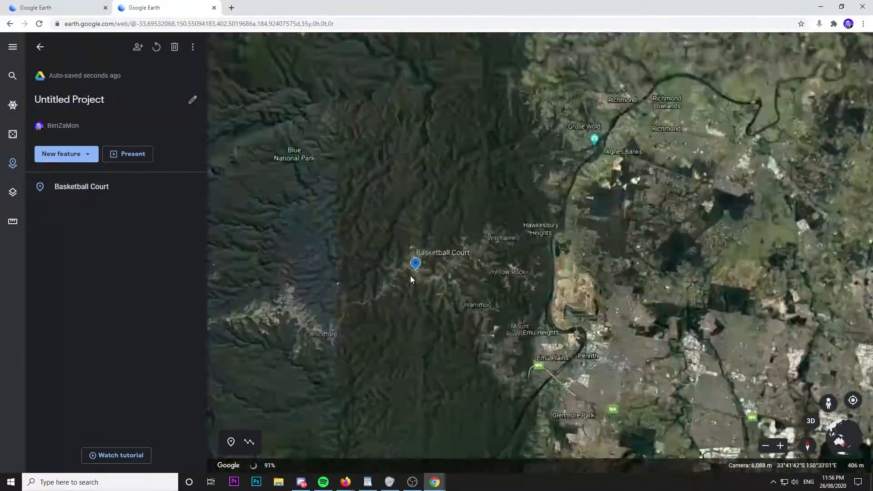
pyautogui.scroll(-3, 412, 278)
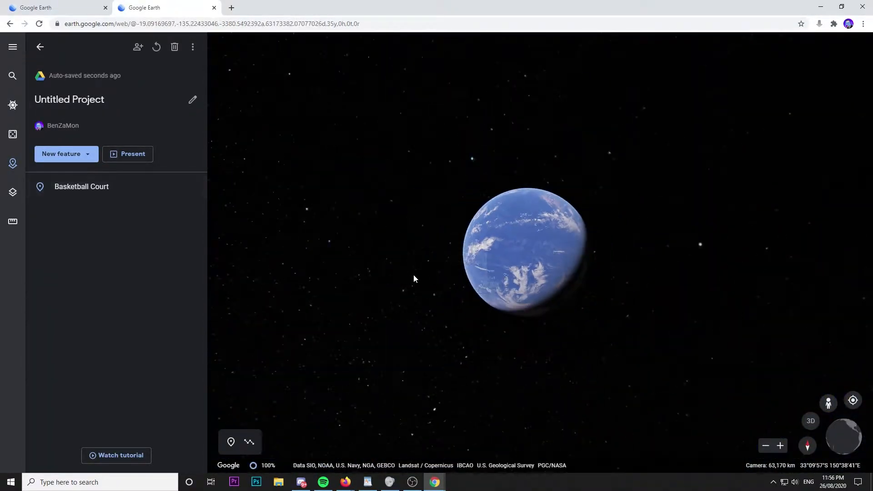
pyautogui.click(123, 480)
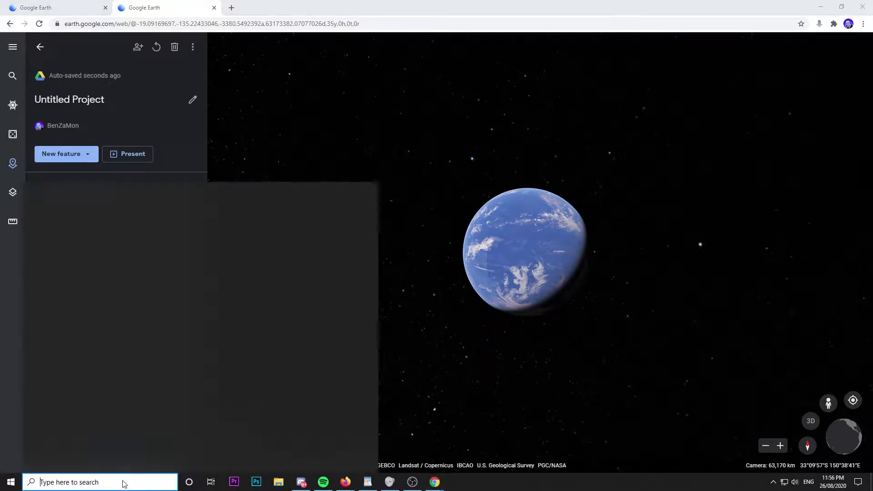
pyautogui.write('obs')
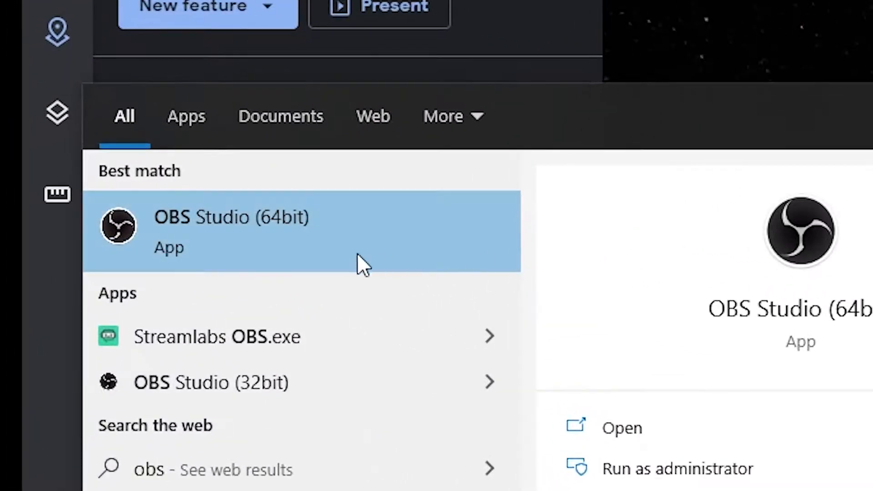
pyautogui.click(225, 253)
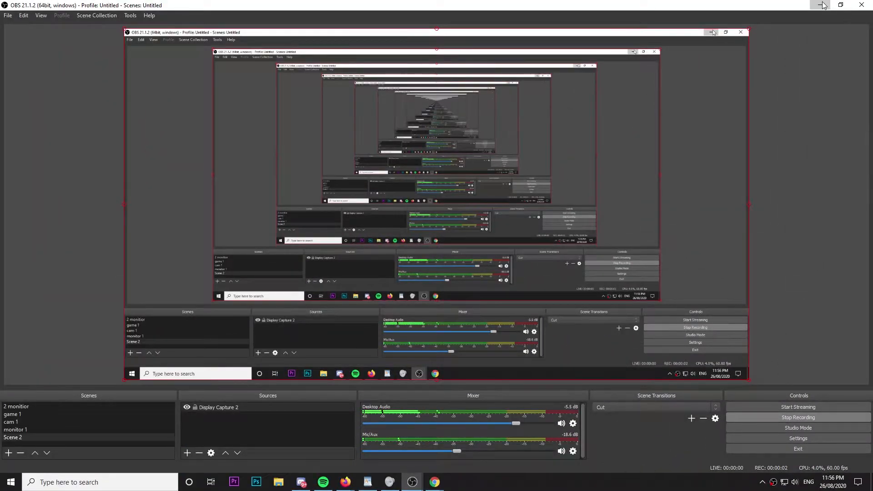
pyautogui.click(821, 5)
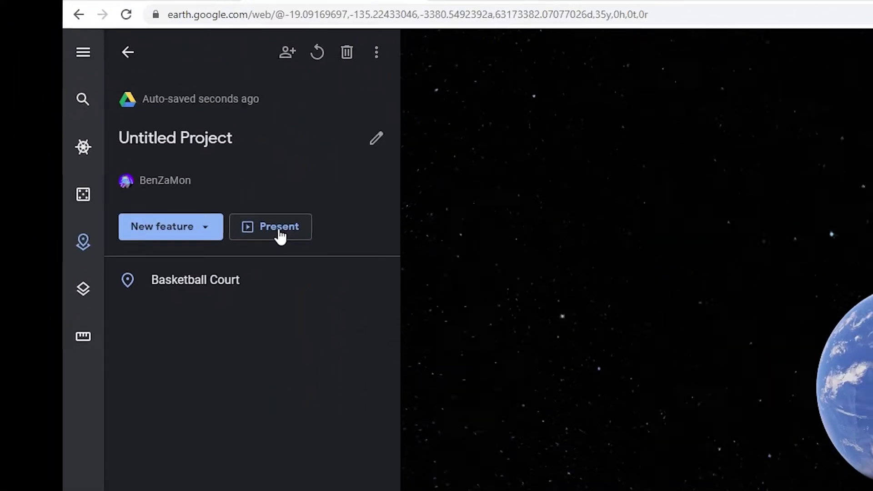
# Step: Present the project so the camera flies down to Basketball Court, and return to OBS to end the recording
pyautogui.click(128, 154)
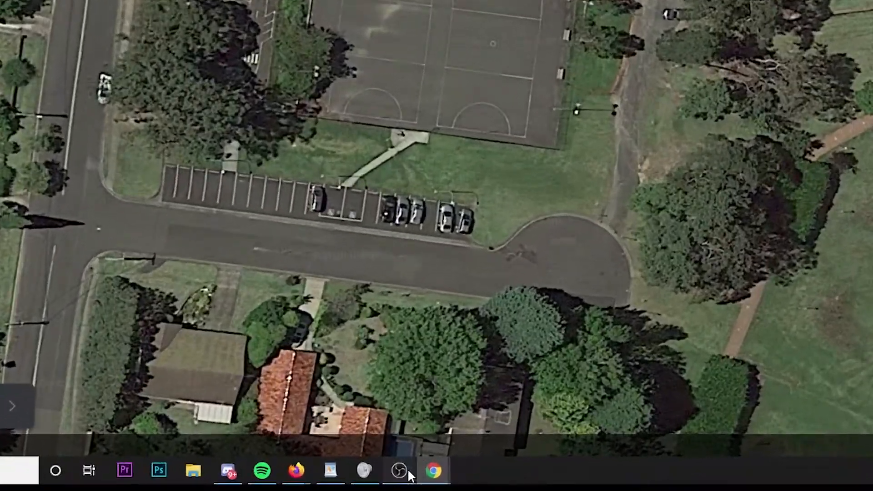
pyautogui.moveTo(407, 469)
pyautogui.click(454, 424)
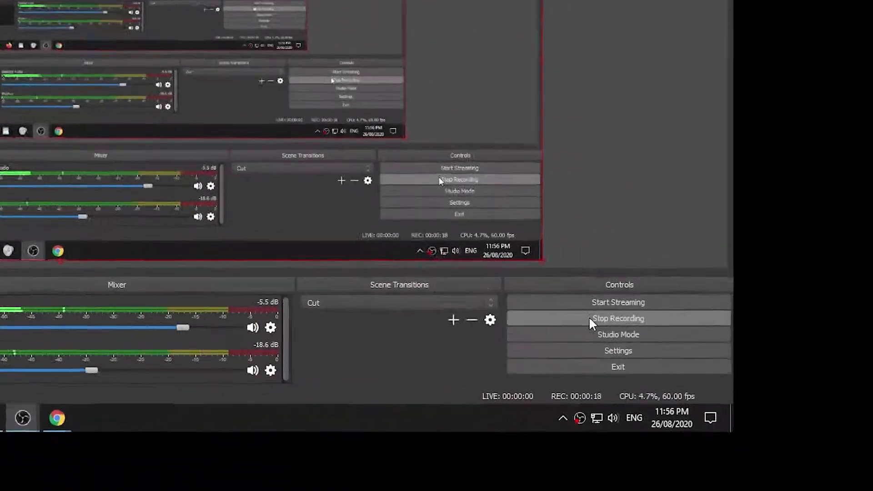
pyautogui.click(590, 319)
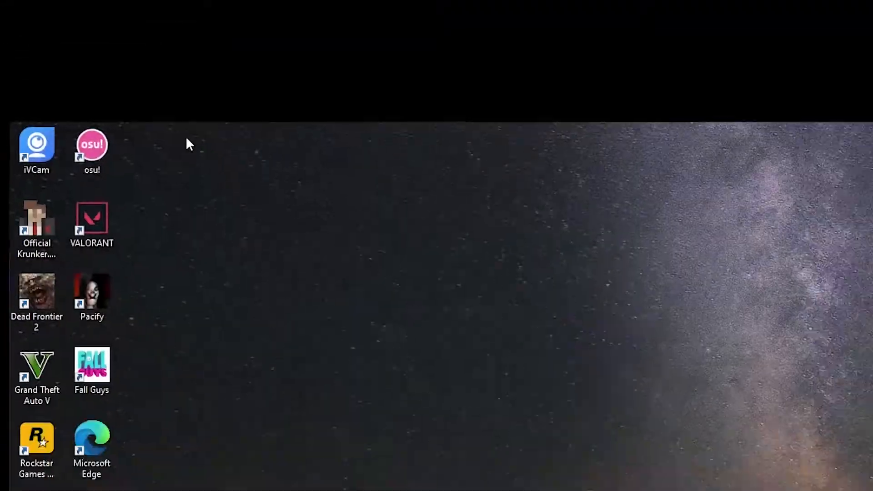
# Step: Switch to Adobe Premiere Pro and create a new project named Map Transition 1
pyautogui.click(233, 481)
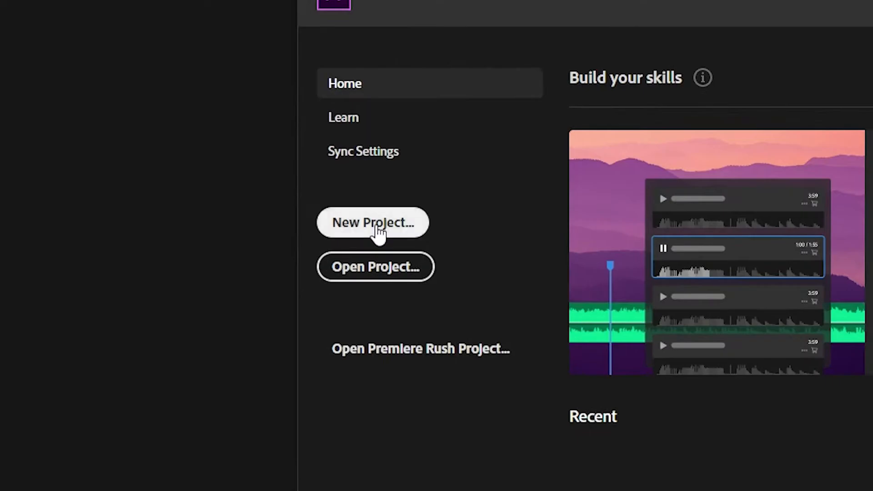
pyautogui.click(218, 207)
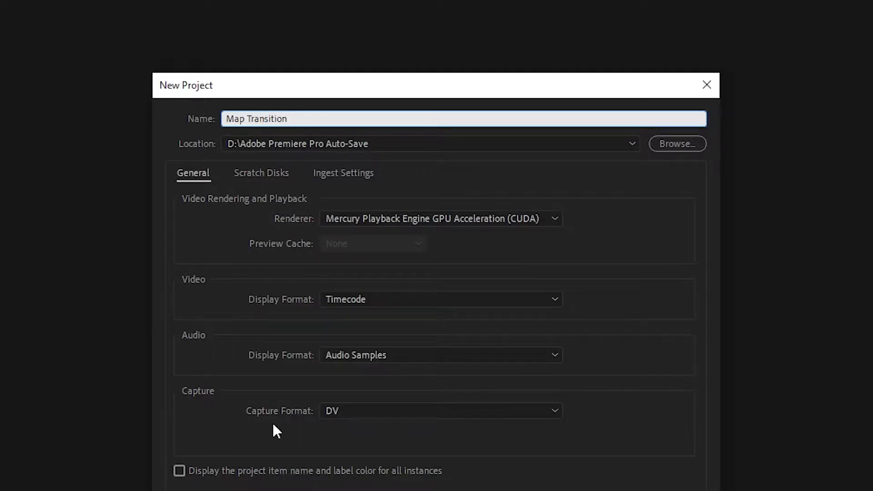
pyautogui.write('3')
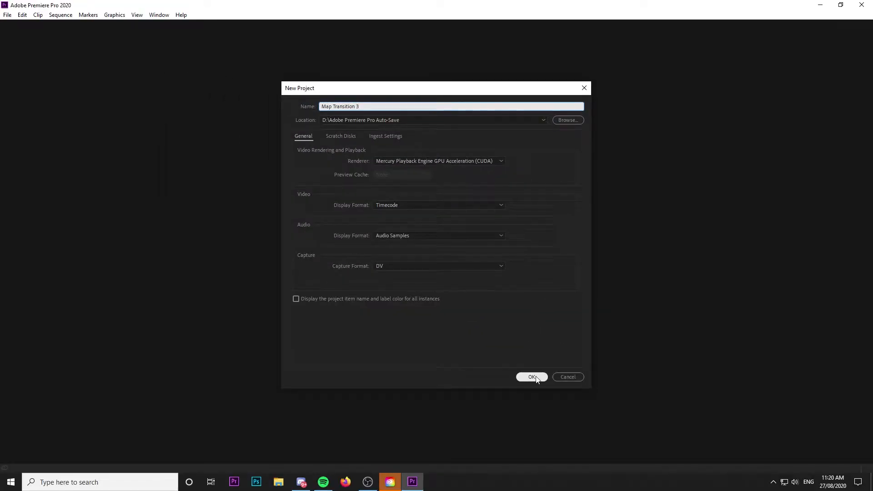
pyautogui.click(532, 377)
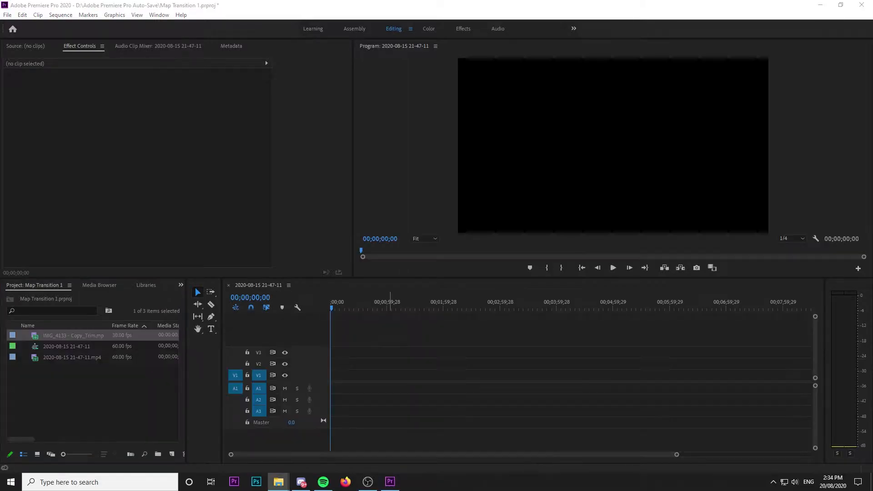
pyautogui.moveTo(332, 374); pyautogui.dragTo(332, 374)
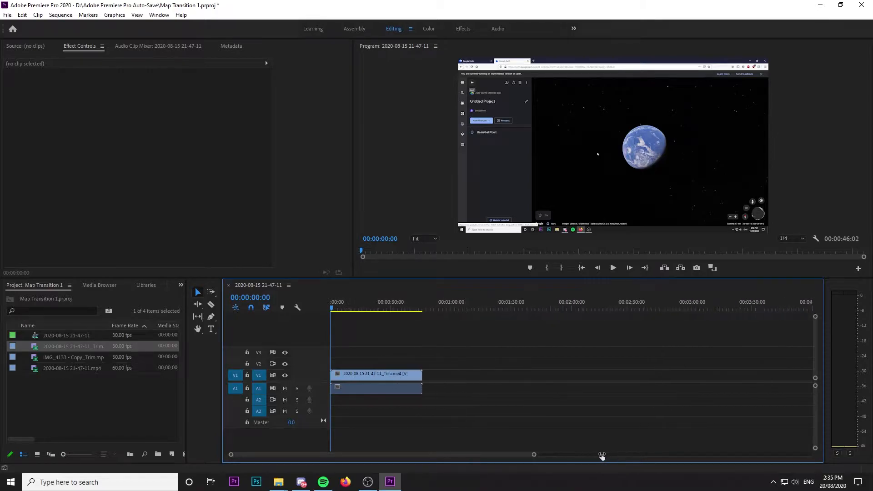
pyautogui.click(349, 309)
pyautogui.click(357, 374)
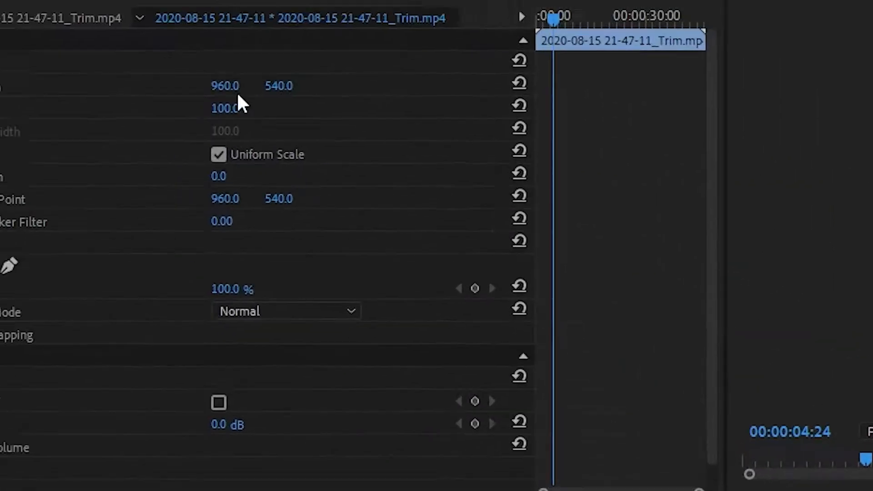
pyautogui.moveTo(227, 108); pyautogui.dragTo(251, 108)
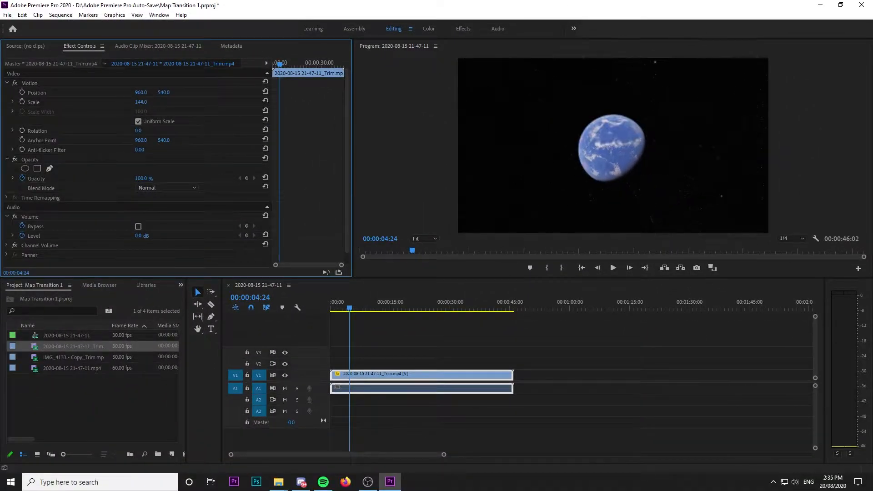
# Step: Split the globe clip at 00:00:04:24 and delete the part before the cut
pyautogui.press('c')
pyautogui.click(349, 374)
pyautogui.press('v')
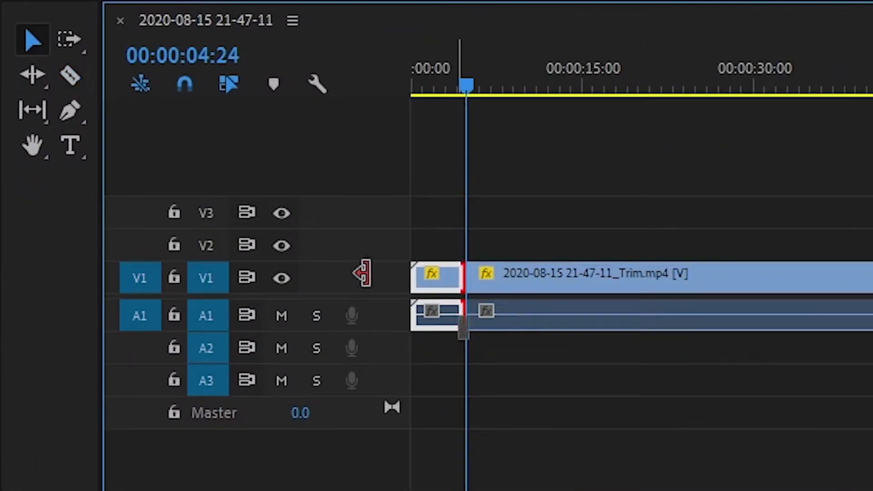
pyautogui.moveTo(366, 272); pyautogui.dragTo(361, 274)
pyautogui.click(497, 278)
# Step: Split the globe clip at about 12 seconds, where the fly-in ends, and delete the part after the cut
pyautogui.moveTo(467, 86); pyautogui.dragTo(516, 90)
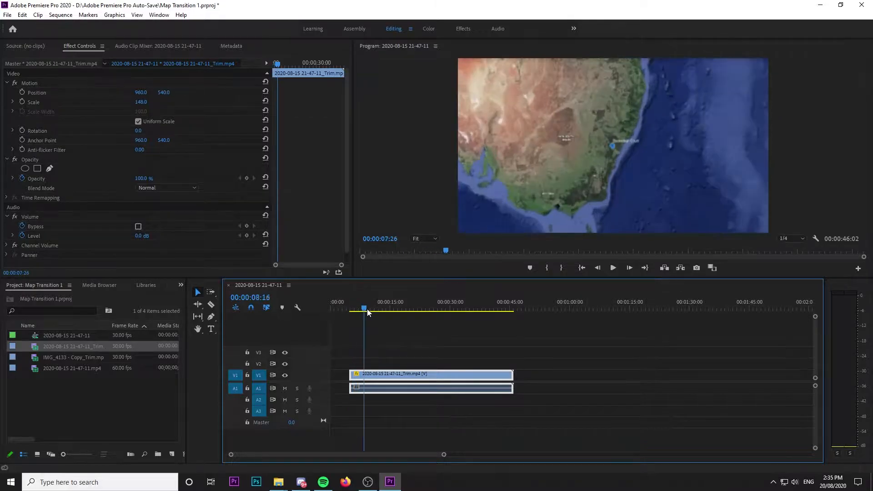
pyautogui.moveTo(367, 309)
pyautogui.mouseDown()
pyautogui.moveTo(389, 311)
pyautogui.moveTo(381, 312)
pyautogui.mouseUp()
pyautogui.press('c')
pyautogui.click(381, 374)
pyautogui.press('v')
pyautogui.press('space')
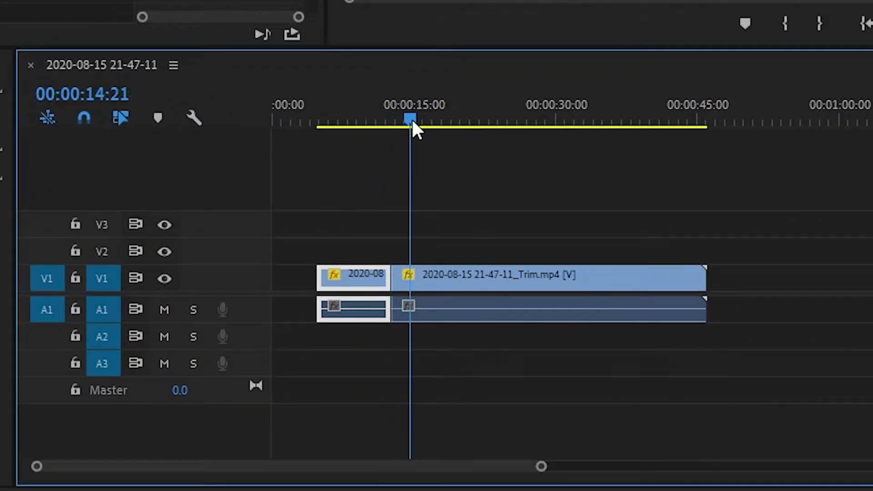
pyautogui.click(455, 296)
pyautogui.press('Delete')
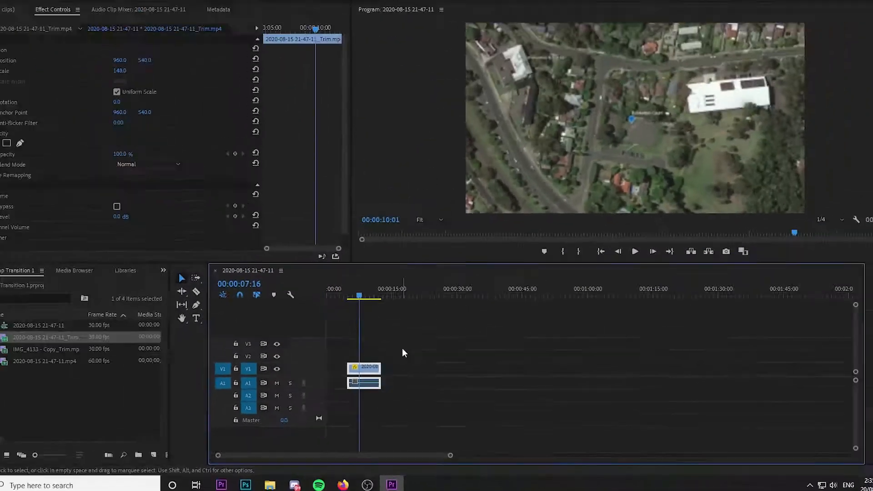
# Step: Move the trimmed globe clip to the start of the timeline and scrub through it
pyautogui.click(321, 123)
pyautogui.moveTo(359, 310); pyautogui.dragTo(381, 314)
pyautogui.moveTo(371, 377); pyautogui.dragTo(352, 378)
pyautogui.moveTo(331, 306); pyautogui.dragTo(412, 324)
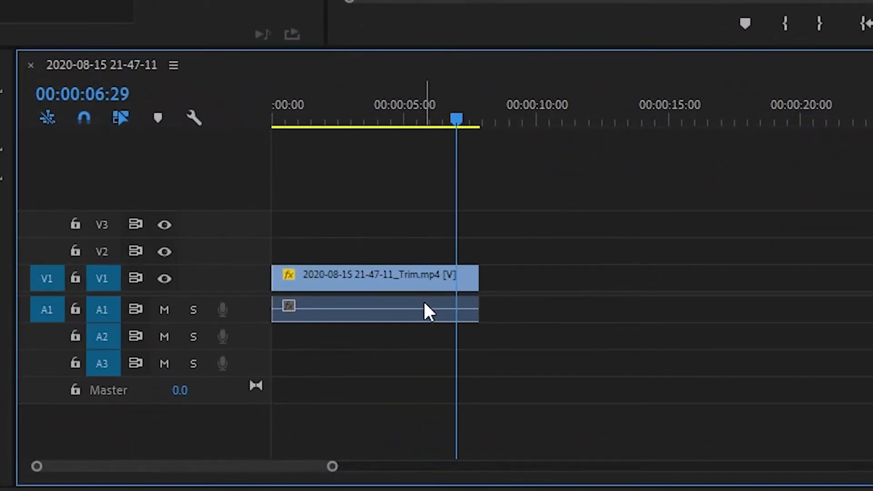
# Step: Nest the trimmed globe clip as its own sequence, accepting the default name
pyautogui.rightClick(399, 373)
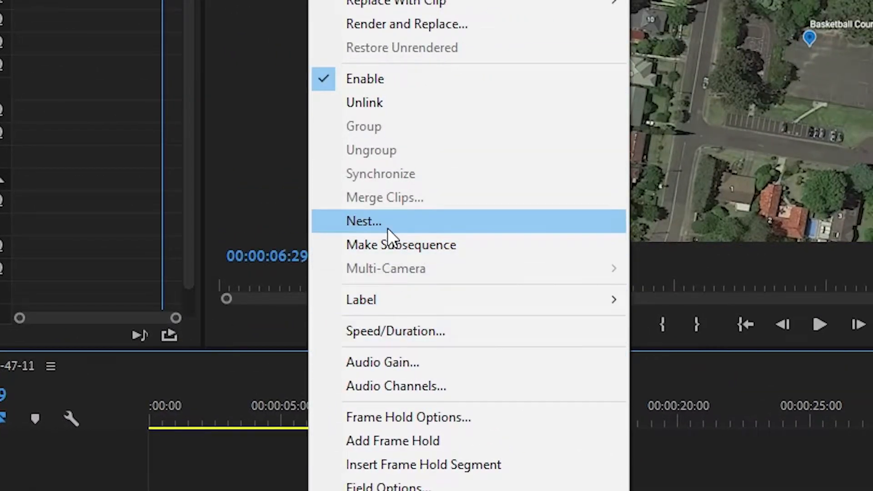
pyautogui.click(386, 231)
pyautogui.click(378, 282)
pyautogui.click(360, 415)
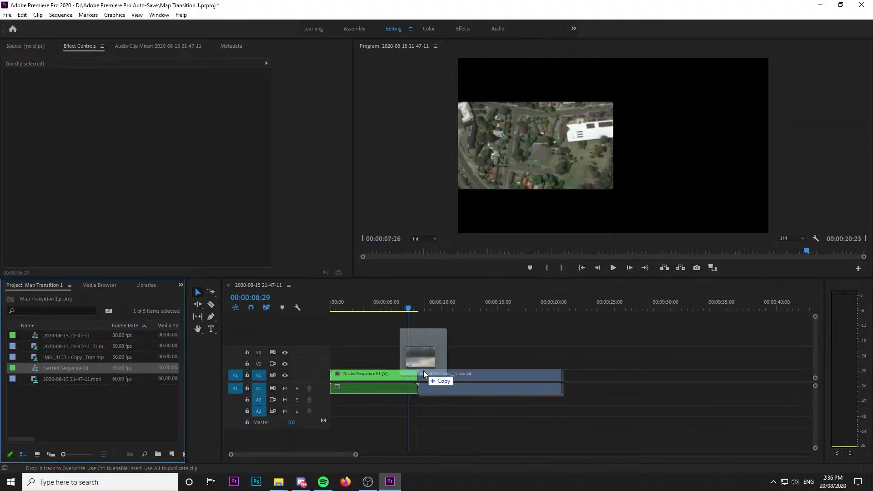
# Step: Adjust the scale and the horizontal and vertical position of the IMG_4133 - Copy_Trim.mp4 clip following the nested globe clip
pyautogui.click(419, 306)
pyautogui.click(433, 373)
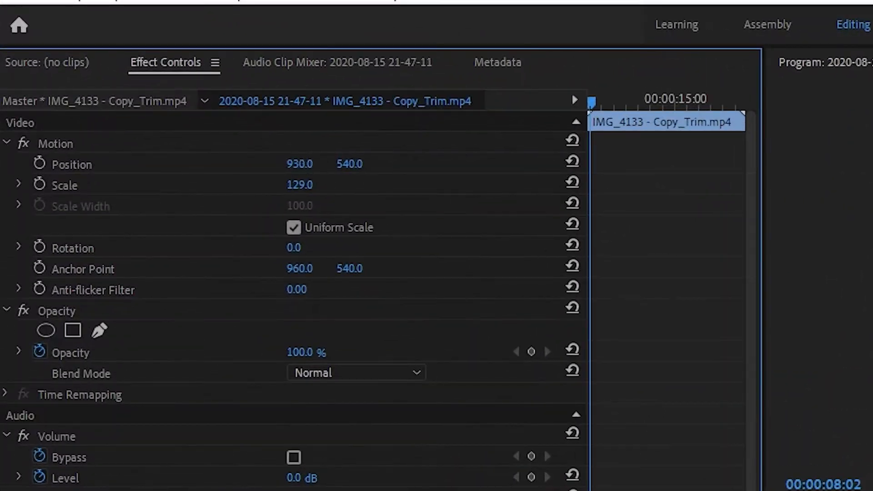
pyautogui.moveTo(310, 189); pyautogui.dragTo(343, 189)
pyautogui.moveTo(300, 164); pyautogui.dragTo(154, 164)
pyautogui.moveTo(350, 164); pyautogui.dragTo(447, 164)
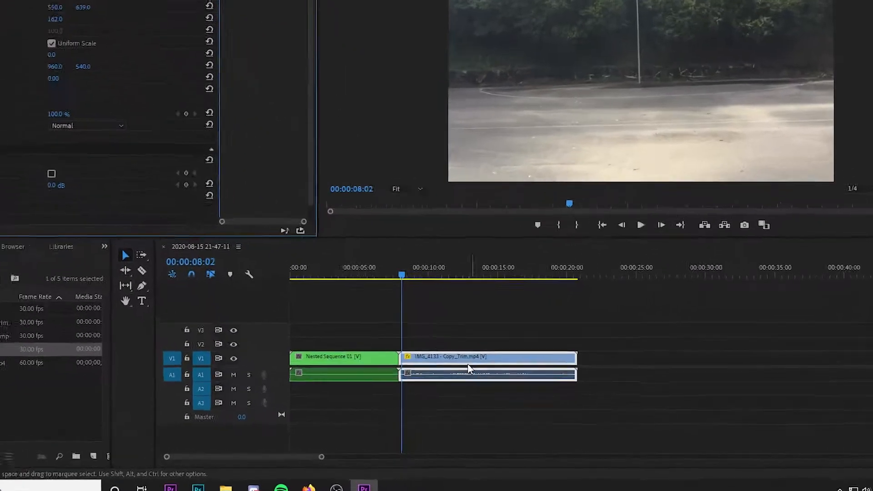
# Step: Nest the IMG_4133 - Copy_Trim.mp4 clip with the default name and play back the timeline
pyautogui.rightClick(470, 368)
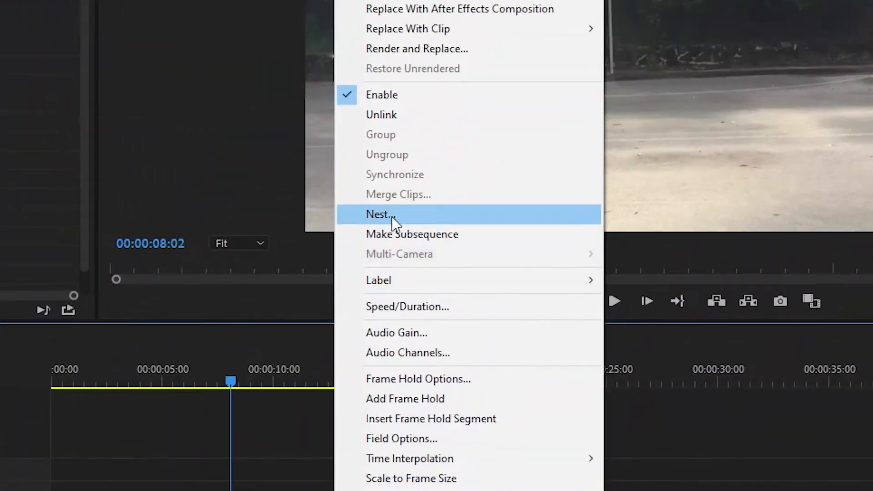
pyautogui.click(495, 170)
pyautogui.click(395, 271)
pyautogui.press('space')
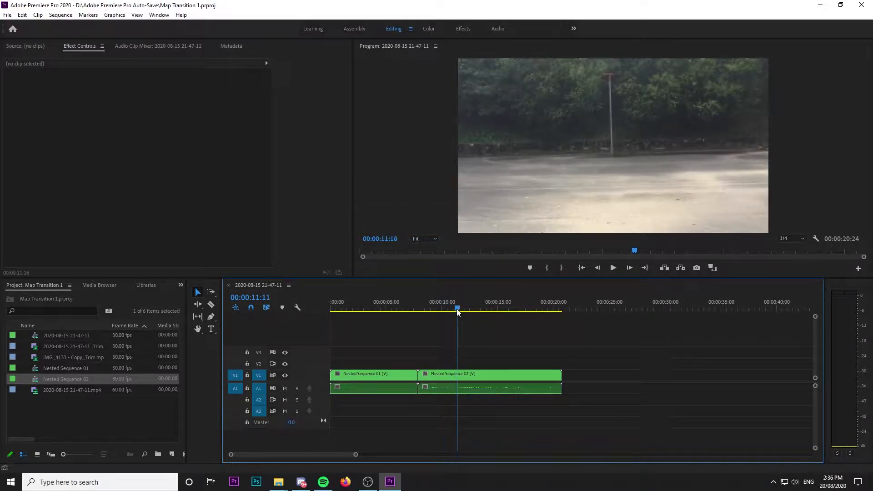
# Step: Cut Nested Sequence 02 at about 13 seconds, delete the portion after the cut and save the project
pyautogui.press('c')
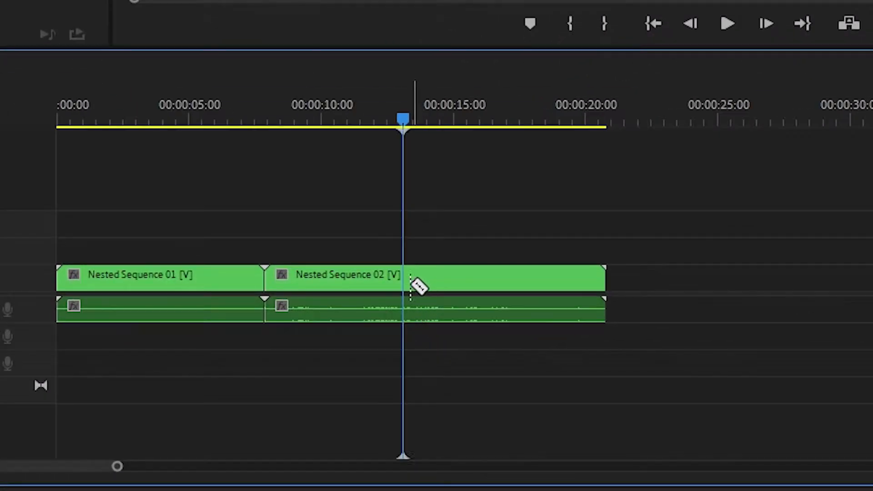
pyautogui.click(403, 286)
pyautogui.press('v')
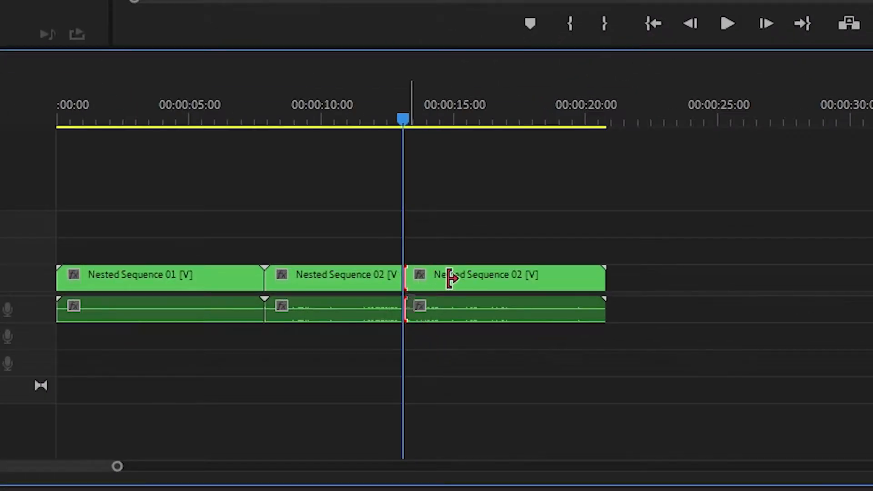
pyautogui.click(509, 287)
pyautogui.press('Delete')
pyautogui.hotkey('ctrl', 's')
# Step: Create an adjustment layer with the default settings of 1920 x 1080, 30.00 fps and square pixels
pyautogui.moveTo(319, 120); pyautogui.dragTo(113, 122)
pyautogui.moveTo(354, 308); pyautogui.dragTo(479, 347)
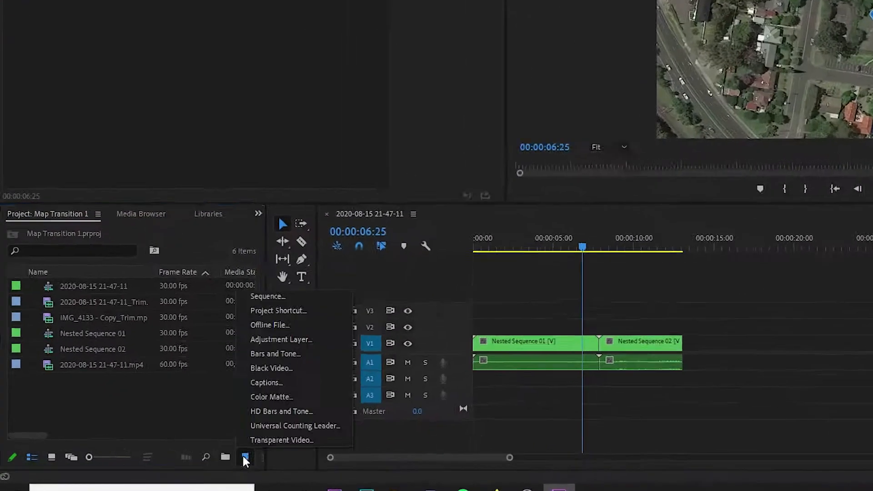
pyautogui.click(172, 454)
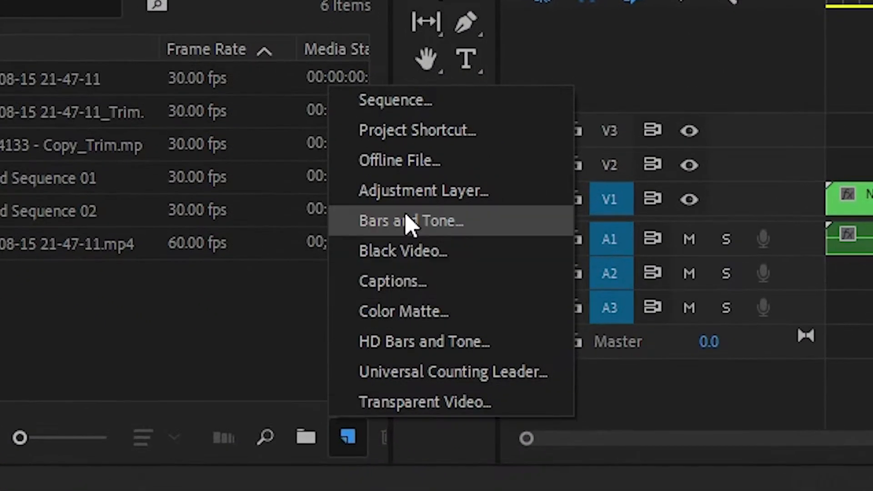
pyautogui.click(465, 263)
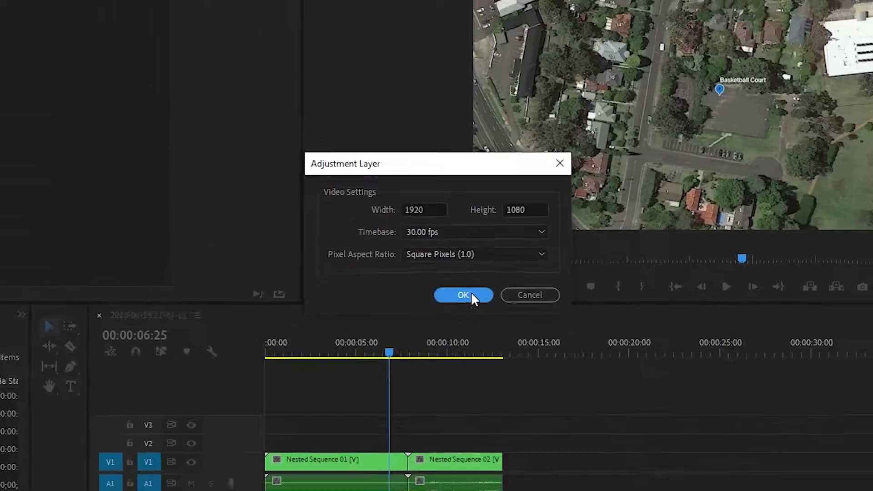
pyautogui.click(484, 319)
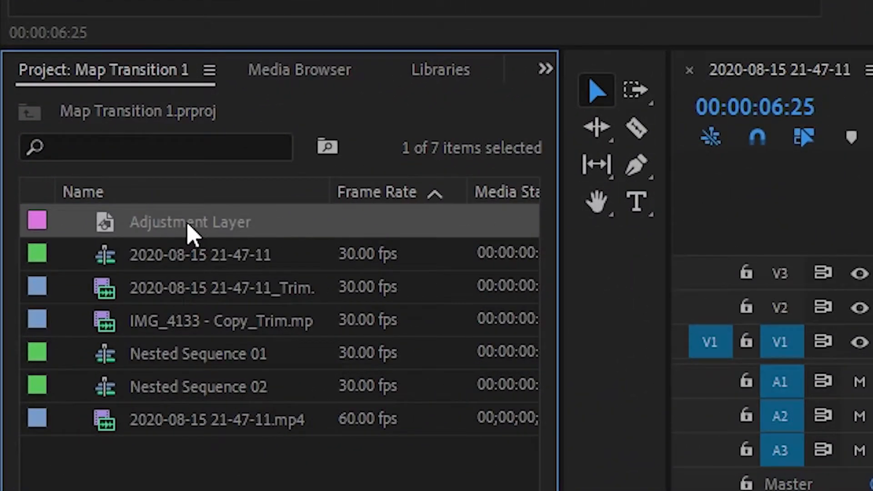
# Step: Place one adjustment layer on V2 and another on V3, both spanning the cut between the two nested sequences
pyautogui.moveTo(188, 225); pyautogui.dragTo(872, 300)
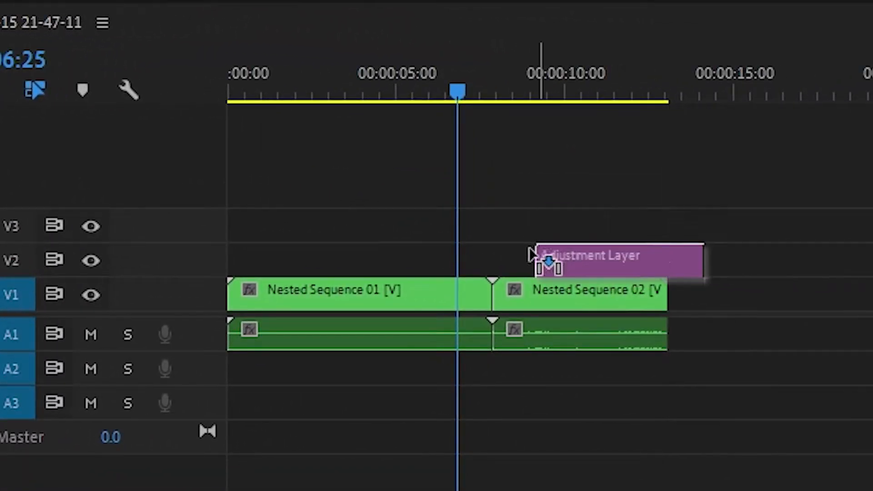
pyautogui.moveTo(532, 255); pyautogui.dragTo(483, 261)
pyautogui.moveTo(567, 261); pyautogui.dragTo(500, 267)
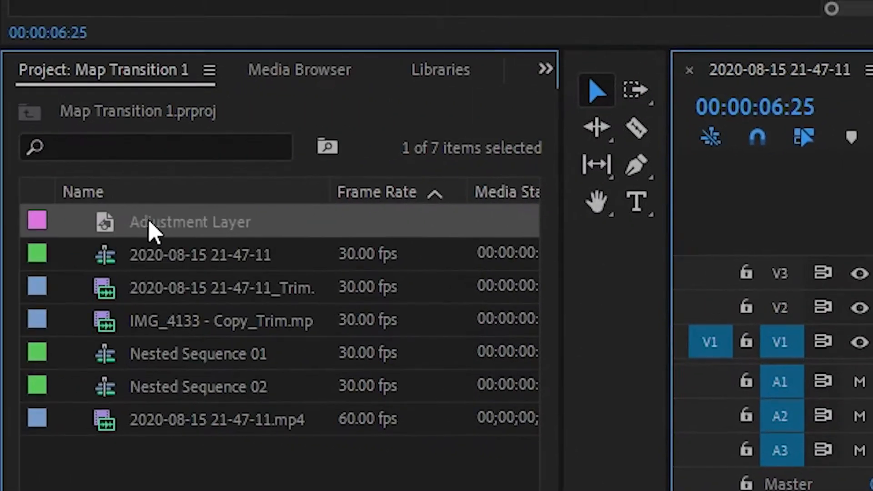
pyautogui.moveTo(149, 220); pyautogui.dragTo(426, 226)
pyautogui.moveTo(364, 234); pyautogui.dragTo(365, 234)
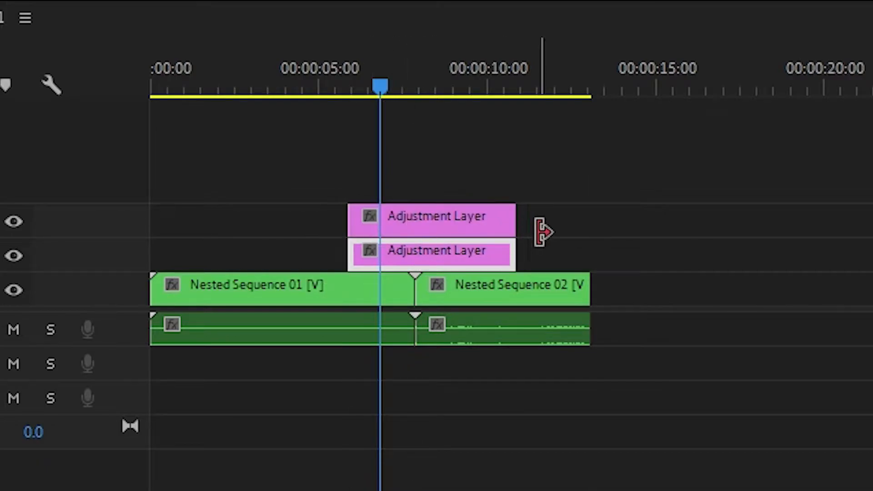
# Step: Shorten the ends of both adjustment layers equally and trim the V2 layer's start to the cut between the nested sequences
pyautogui.moveTo(525, 258); pyautogui.dragTo(497, 259)
pyautogui.moveTo(515, 222); pyautogui.dragTo(496, 223)
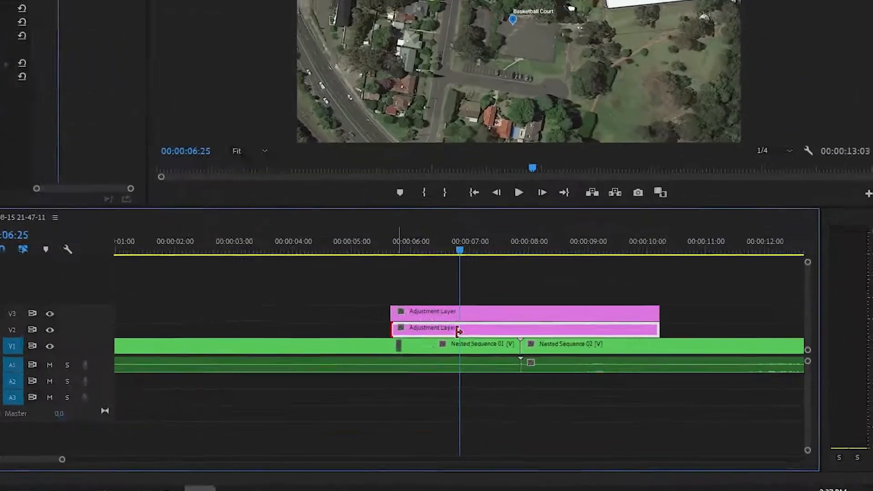
pyautogui.moveTo(458, 331); pyautogui.dragTo(522, 330)
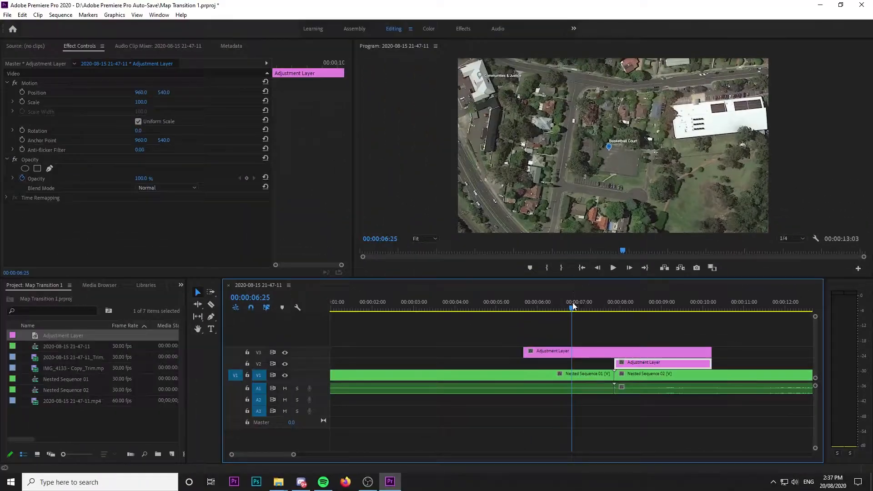
pyautogui.moveTo(573, 306); pyautogui.dragTo(718, 333)
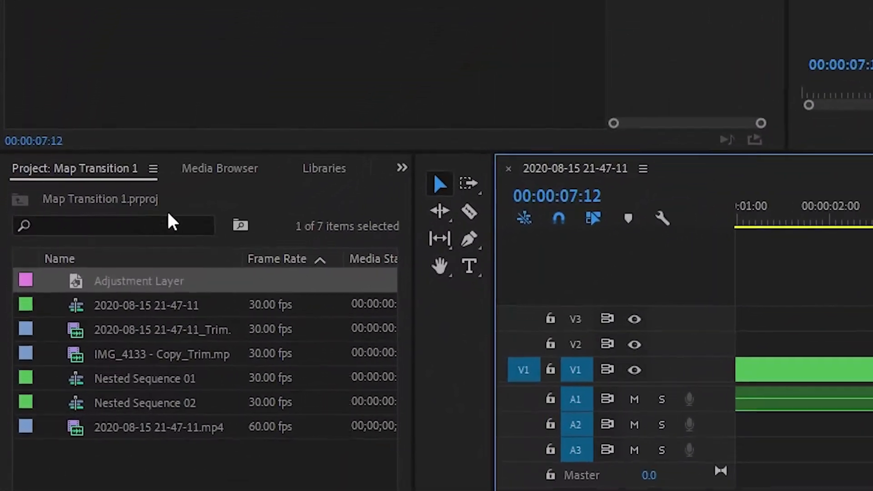
# Step: Find the Replicate effect and apply it to the adjustment layer on V2
pyautogui.click(404, 167)
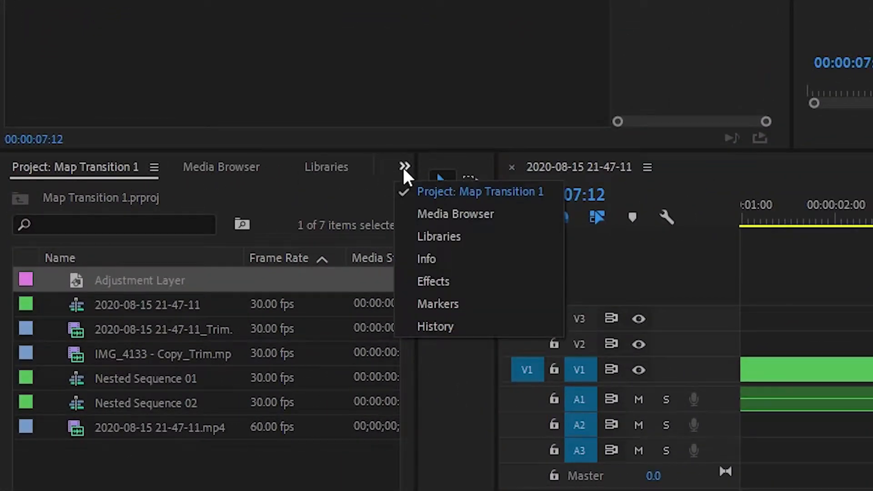
pyautogui.click(428, 279)
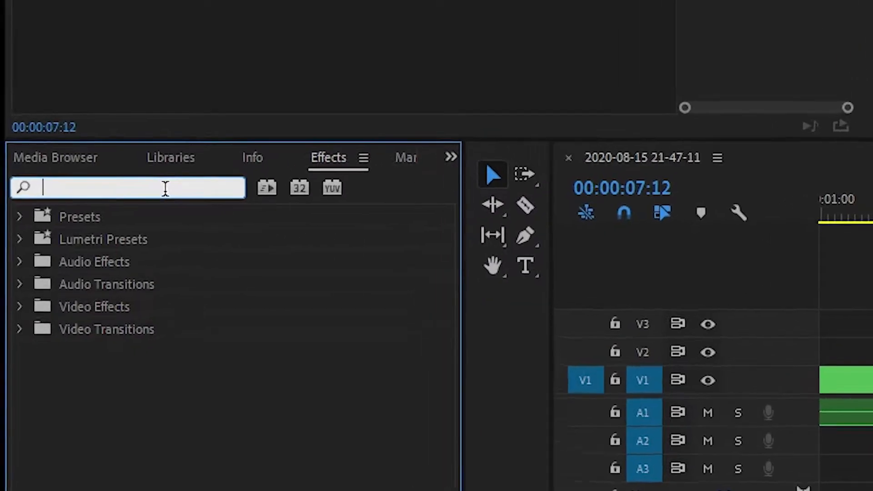
pyautogui.write('replicate')
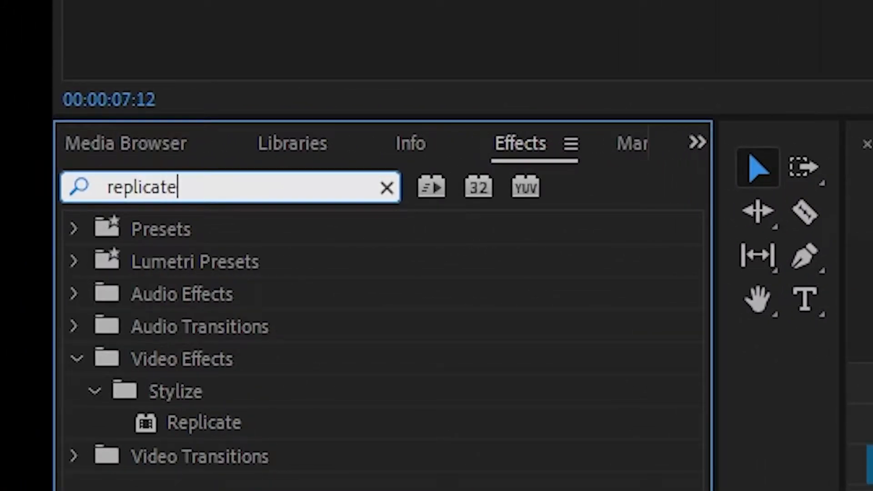
pyautogui.moveTo(249, 425); pyautogui.dragTo(833, 420)
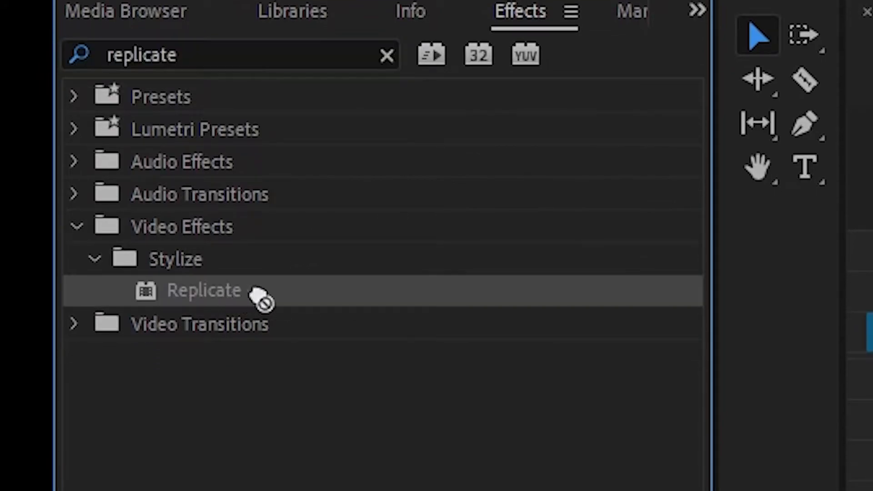
pyautogui.moveTo(407, 287); pyautogui.dragTo(872, 261)
pyautogui.moveTo(432, 285); pyautogui.dragTo(660, 295)
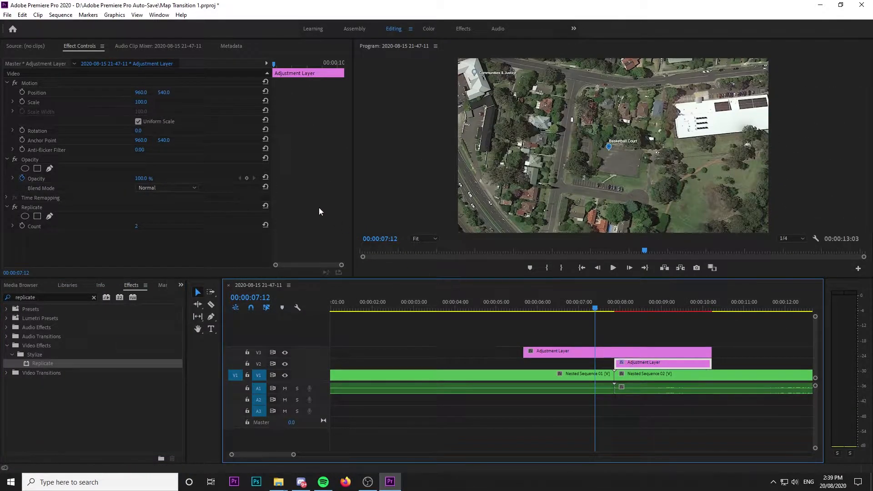
# Step: Preview a frame under the V2 adjustment layer and set the Replicate count to 3
pyautogui.click(629, 309)
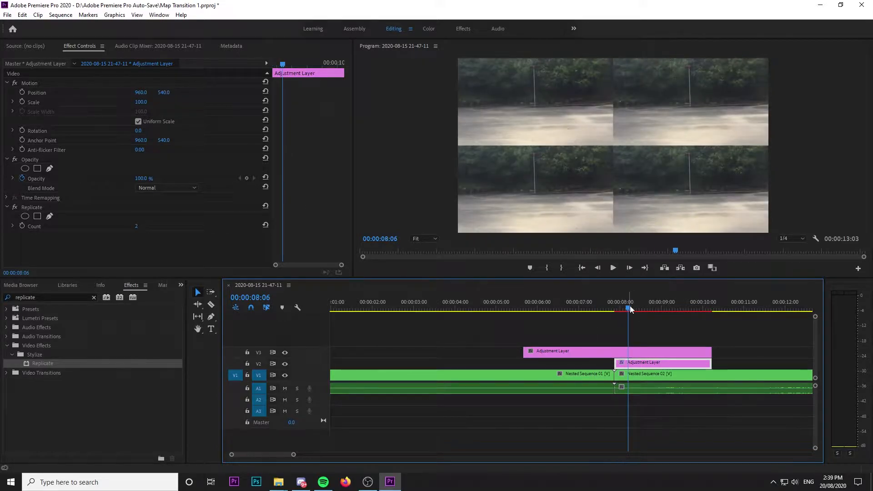
pyautogui.click(138, 226)
pyautogui.write('3')
pyautogui.press('Return')
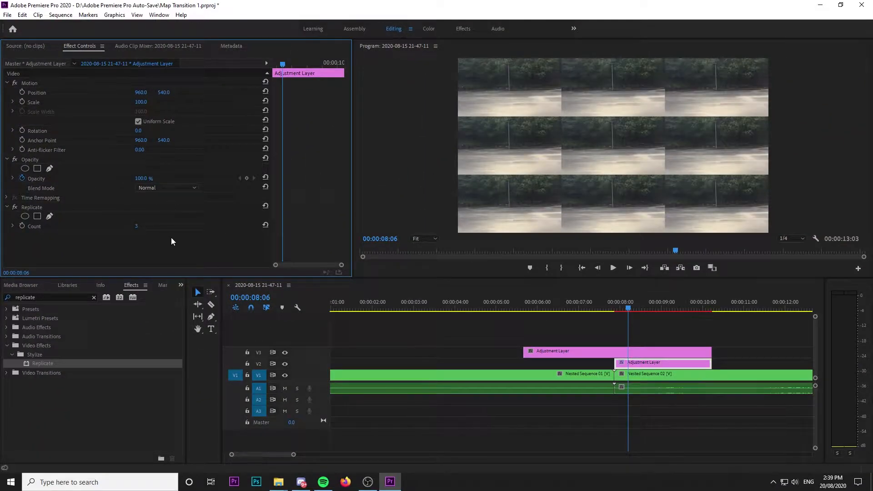
# Step: Add a Mirror effect to the V2 adjustment layer with a reflection angle of 90° and a vertical reflection center of 717
pyautogui.click(93, 298)
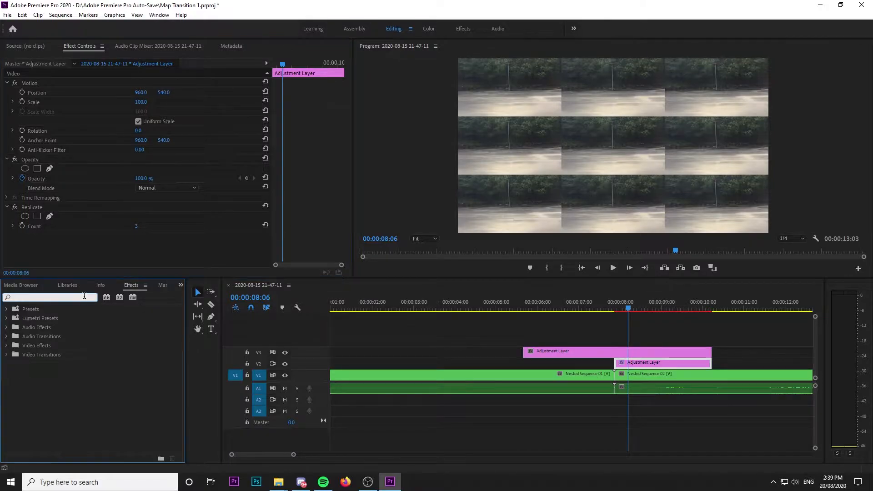
pyautogui.write('mirror')
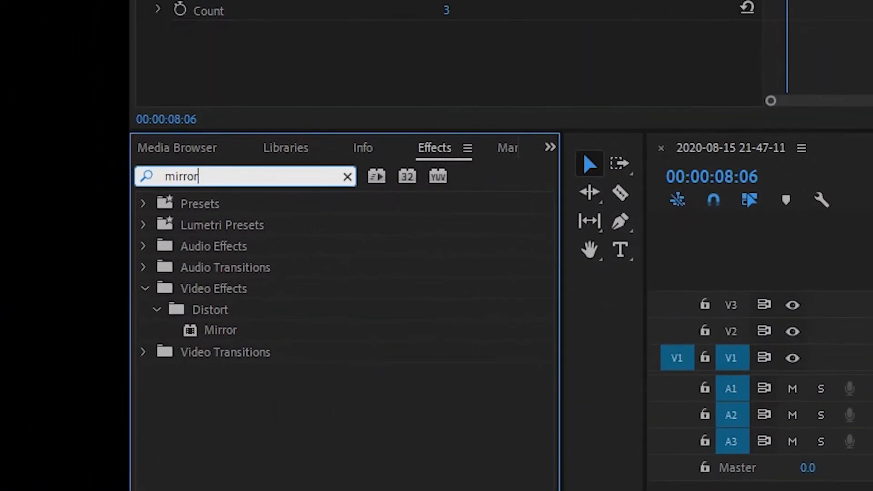
pyautogui.moveTo(226, 327); pyautogui.dragTo(414, 333)
pyautogui.scroll(-2, 333, 187)
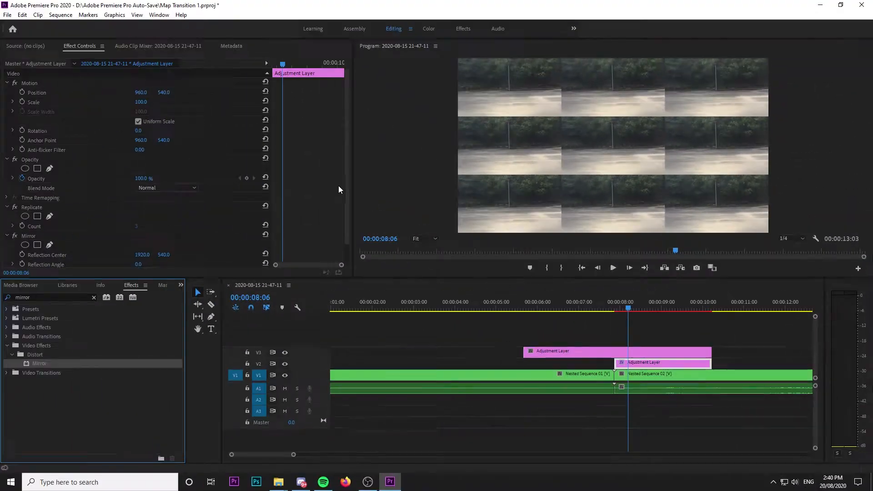
pyautogui.click(142, 244)
pyautogui.write('90')
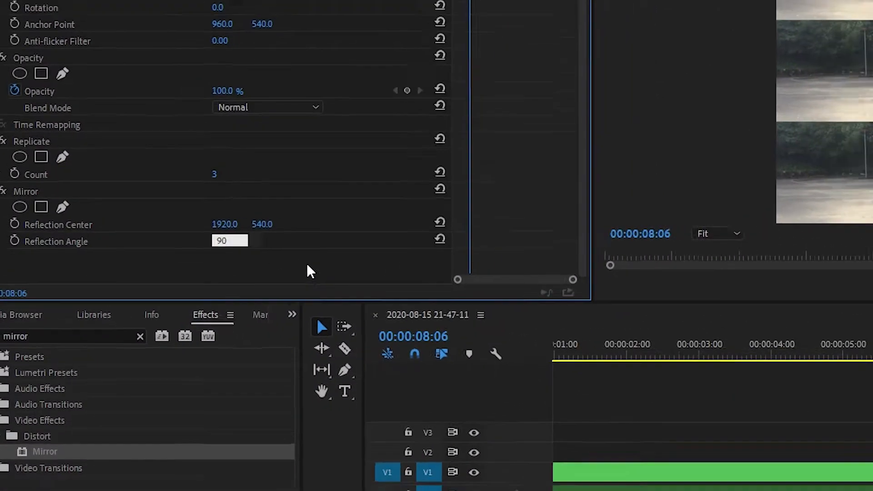
pyautogui.press('Return')
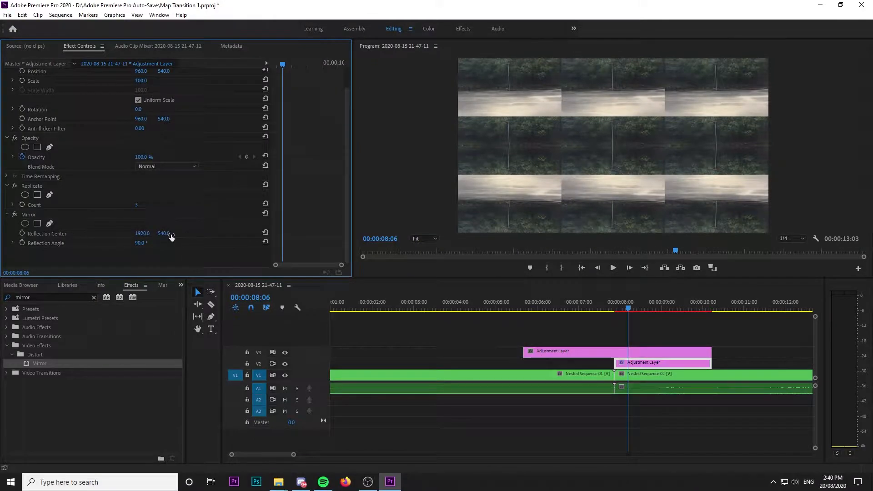
pyautogui.moveTo(164, 233); pyautogui.dragTo(243, 233)
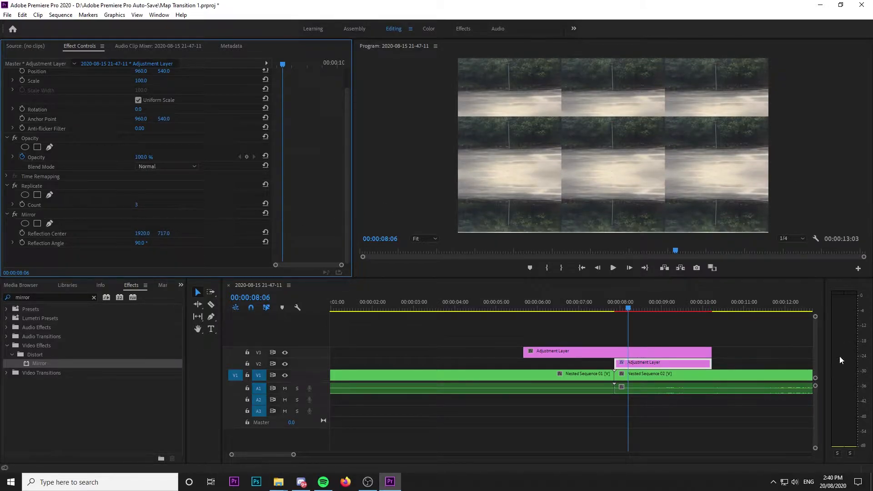
# Step: Add a second Mirror effect with a reflection angle of -90° and a vertical reflection center of 362
pyautogui.moveTo(40, 363); pyautogui.dragTo(138, 249)
pyautogui.scroll(-4, 97, 234)
pyautogui.click(144, 242)
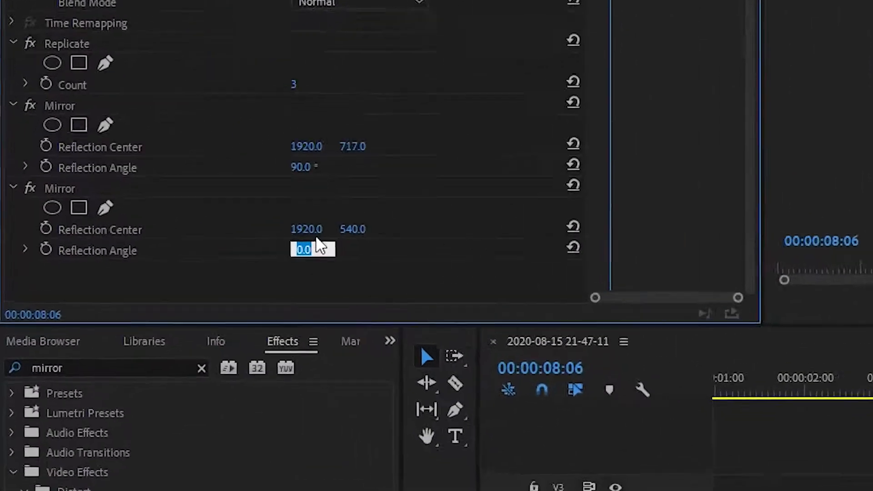
pyautogui.write('-90')
pyautogui.press('Return')
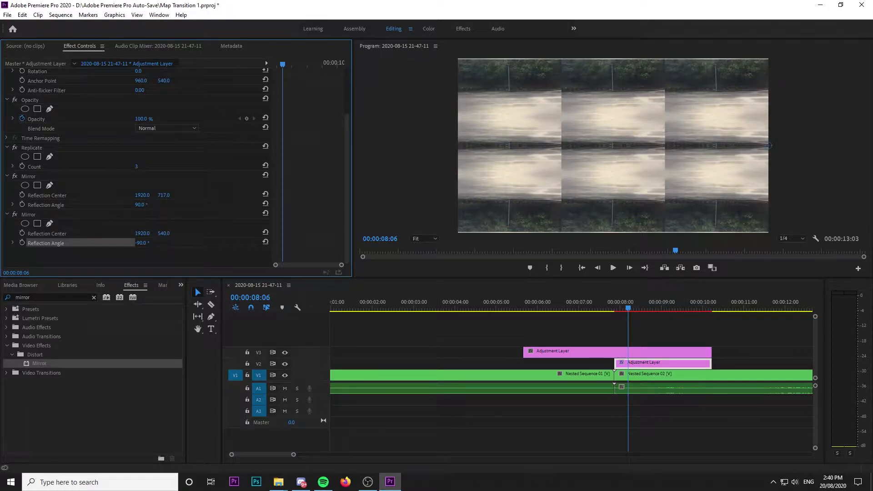
pyautogui.moveTo(164, 233)
pyautogui.mouseDown()
pyautogui.moveTo(15, 233)
pyautogui.moveTo(83, 233)
pyautogui.mouseUp()
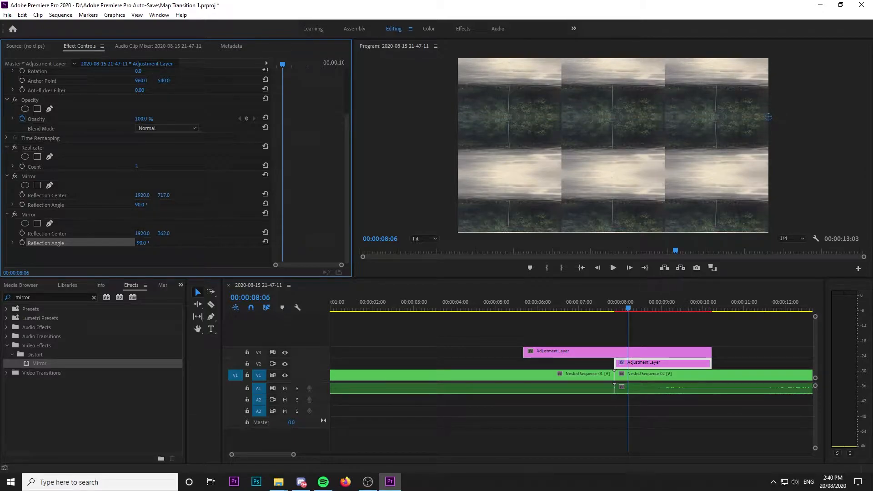
# Step: Add a third Mirror effect with a reflection angle of 180° and a horizontal reflection center of 641
pyautogui.moveTo(45, 358); pyautogui.dragTo(66, 302)
pyautogui.moveTo(82, 261); pyautogui.dragTo(83, 260)
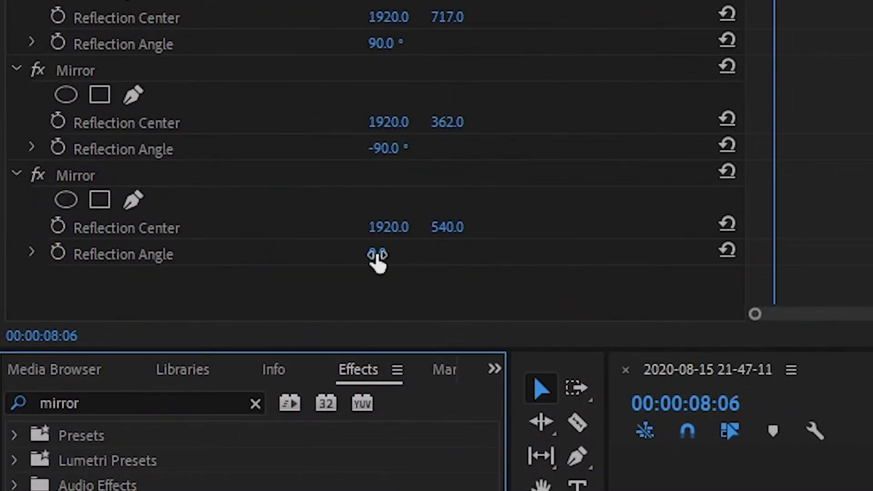
pyautogui.click(395, 248)
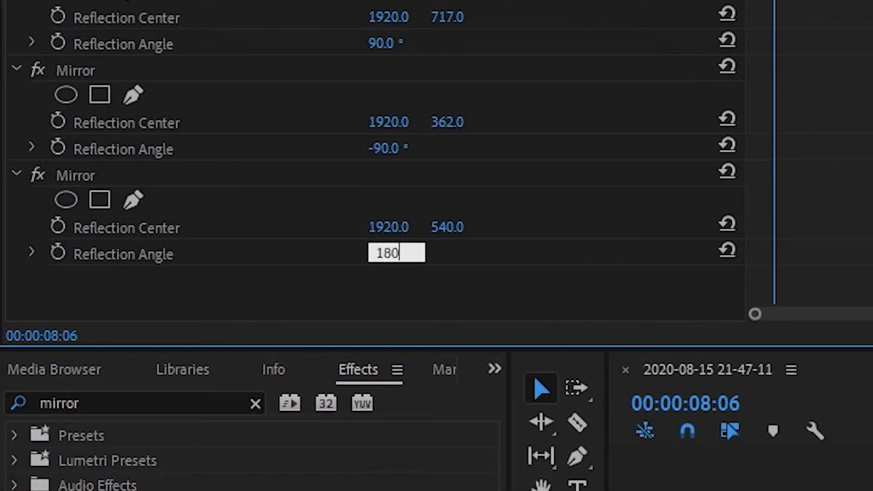
pyautogui.write('180')
pyautogui.press('Return')
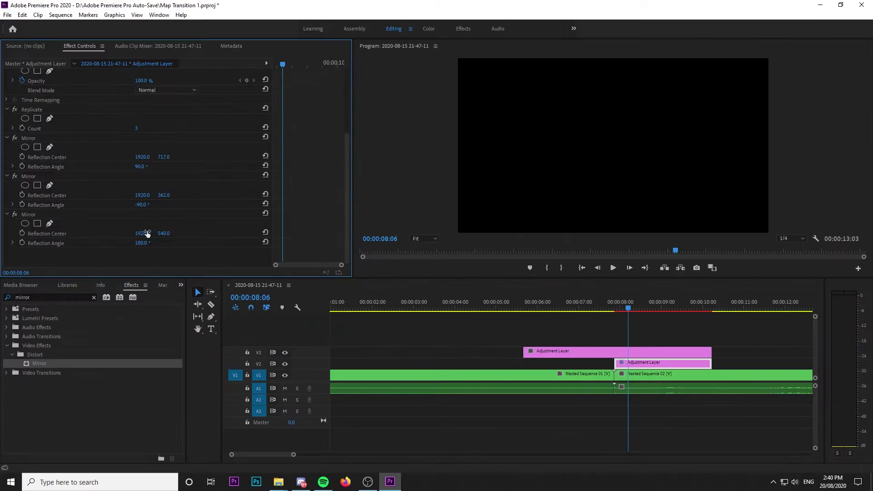
pyautogui.moveTo(143, 232); pyautogui.dragTo(106, 232)
# Step: Add a fourth Mirror effect with a reflection angle of 360° and a horizontal reflection center of 1277
pyautogui.moveTo(40, 363); pyautogui.dragTo(100, 235)
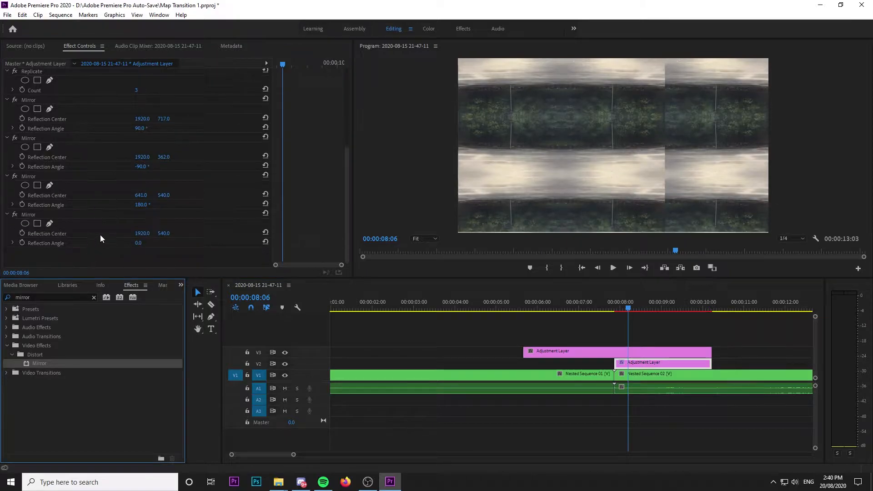
pyautogui.click(138, 243)
pyautogui.write('360')
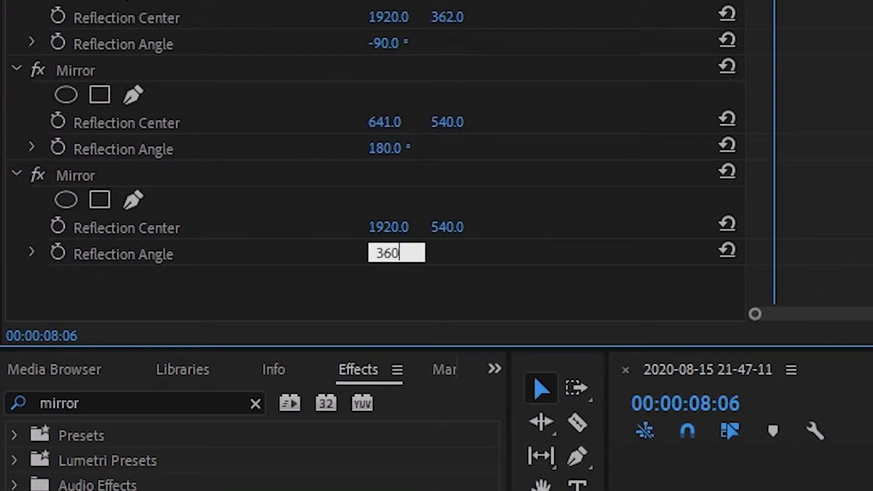
pyautogui.press('Return')
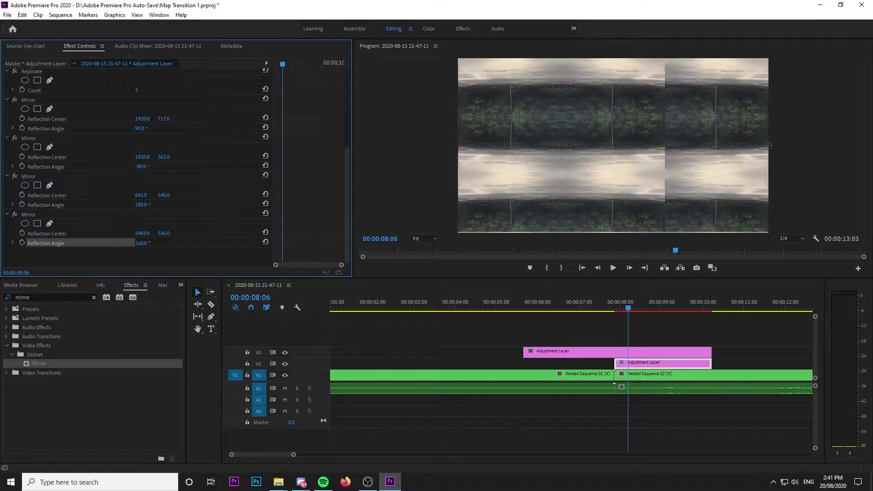
pyautogui.moveTo(792, 145); pyautogui.dragTo(663, 145)
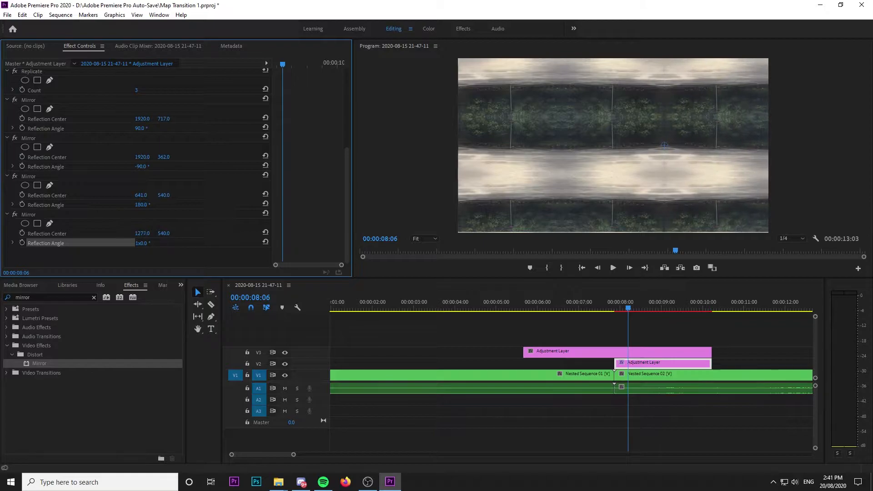
# Step: Find the Distort Transform effect and apply it to the adjustment layer on V3
pyautogui.click(571, 353)
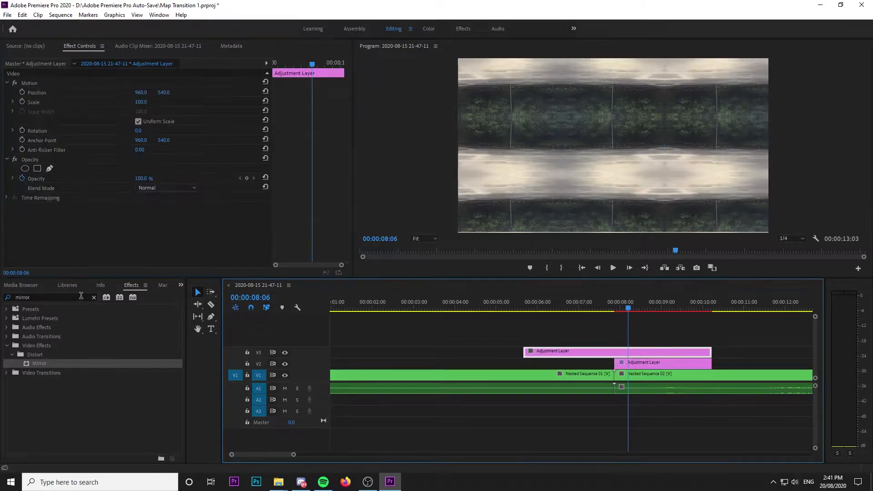
pyautogui.click(94, 297)
pyautogui.write('tra')
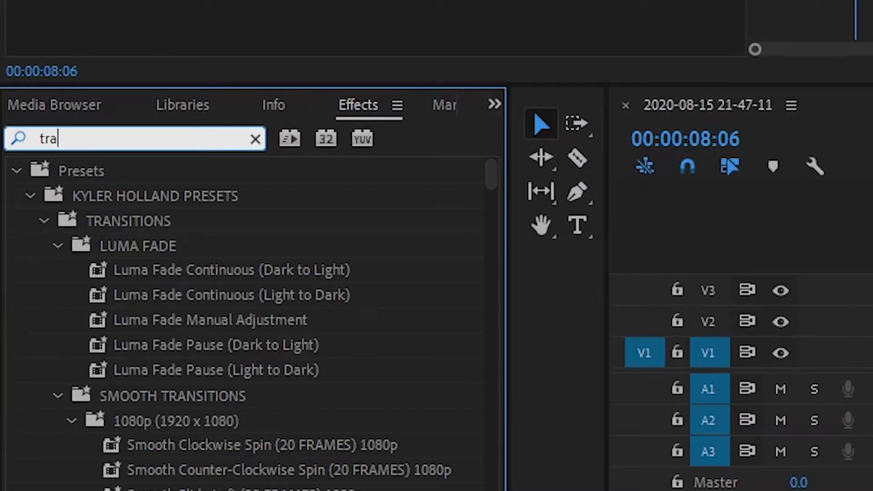
pyautogui.write('nsform')
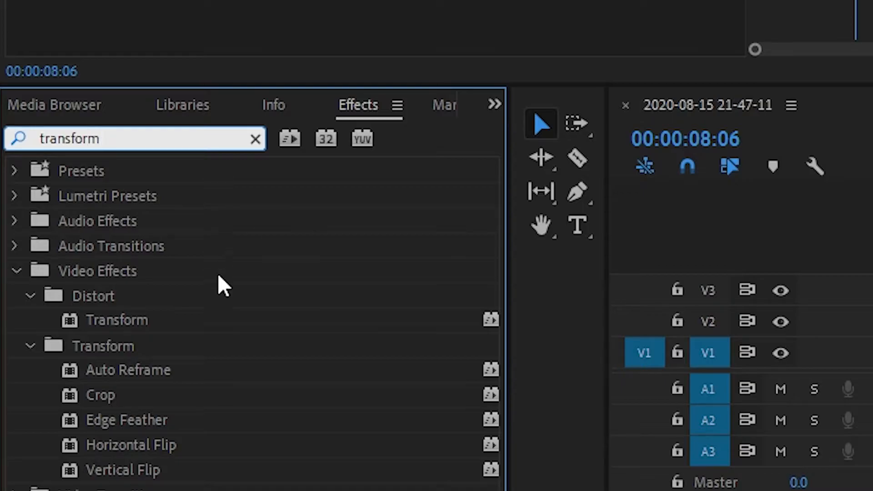
pyautogui.moveTo(111, 326); pyautogui.dragTo(872, 277)
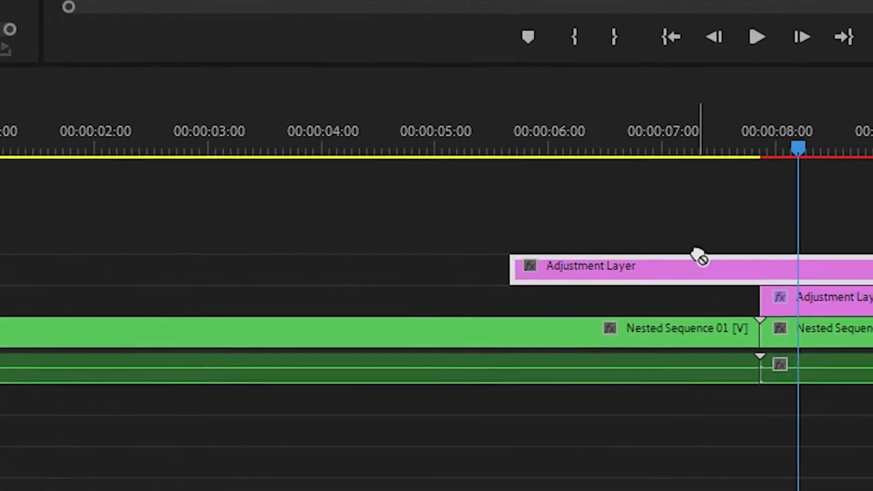
pyautogui.moveTo(698, 257); pyautogui.dragTo(698, 257)
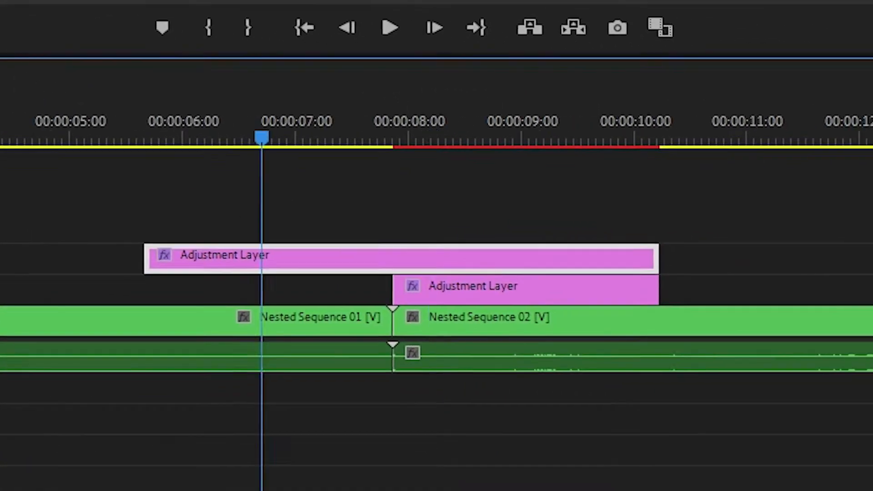
# Step: Start keyframing the Transform scale at 100 on the V3 adjustment layer at 00:00:07:20
pyautogui.click(757, 148)
pyautogui.moveTo(397, 133); pyautogui.dragTo(399, 137)
pyautogui.press('Left')
pyautogui.press('Left')
pyautogui.press('Left')
pyautogui.press('Left')
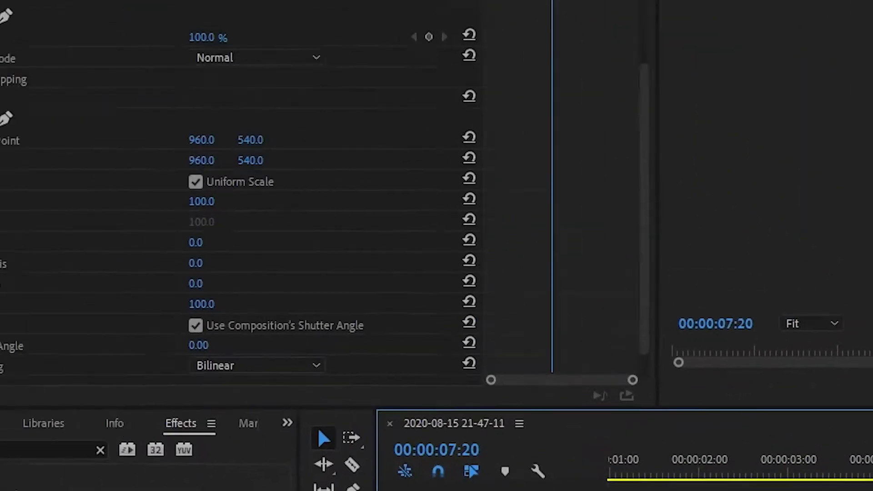
pyautogui.click(46, 237)
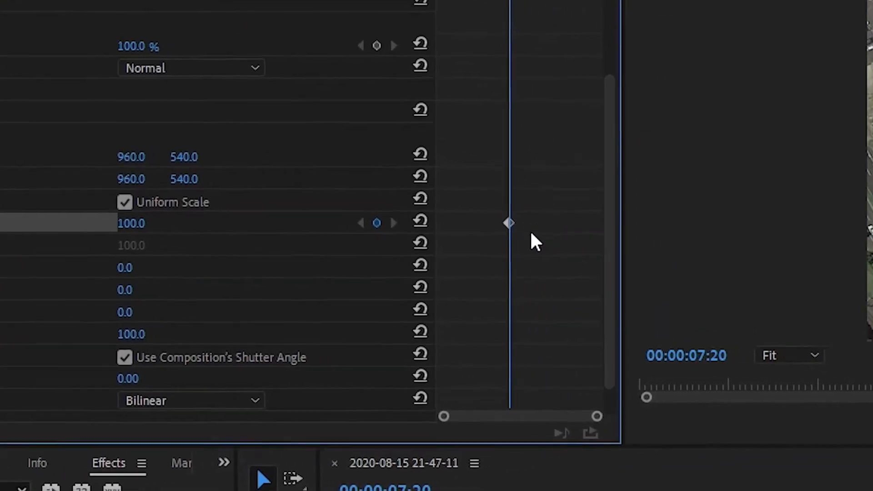
# Step: Set the adjustment layer's Transform scale to 356 at 00:00:08:02 and scrub through the zoom to check it
pyautogui.press('Right')
pyautogui.press('Right')
pyautogui.press('Right')
pyautogui.press('Right')
pyautogui.press('Right')
pyautogui.press('Right')
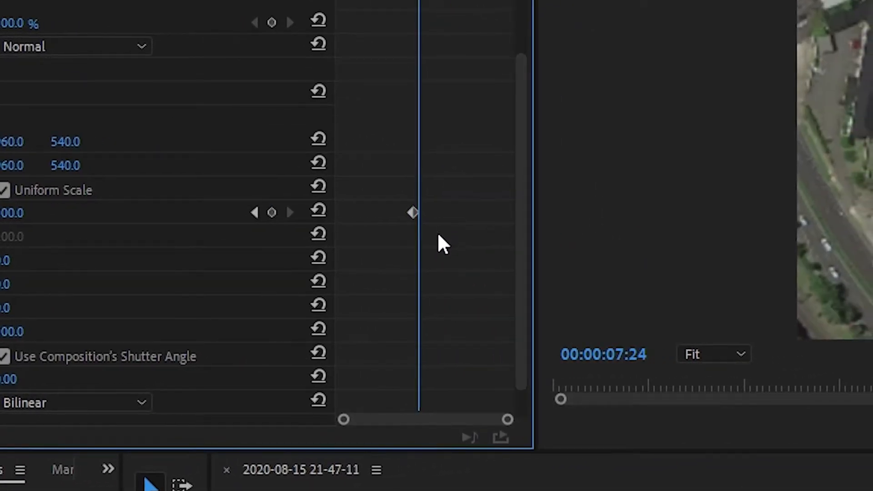
pyautogui.press('Right')
pyautogui.press('Right')
pyautogui.press('Right')
pyautogui.press('Right')
pyautogui.press('Right')
pyautogui.press('Right')
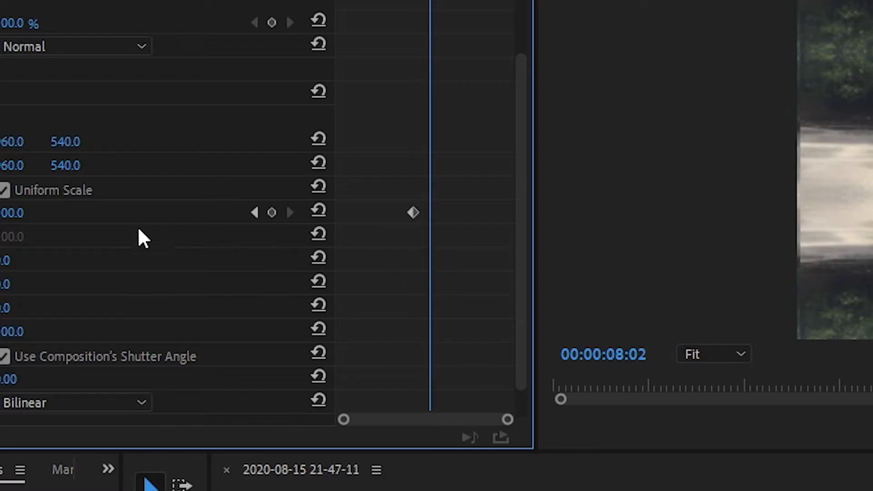
pyautogui.moveTo(11, 213); pyautogui.dragTo(43, 213)
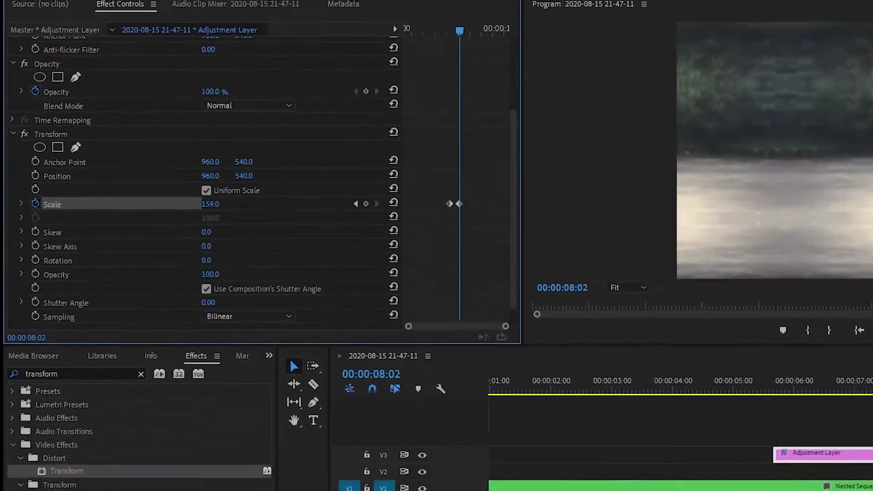
pyautogui.moveTo(210, 204); pyautogui.dragTo(340, 204)
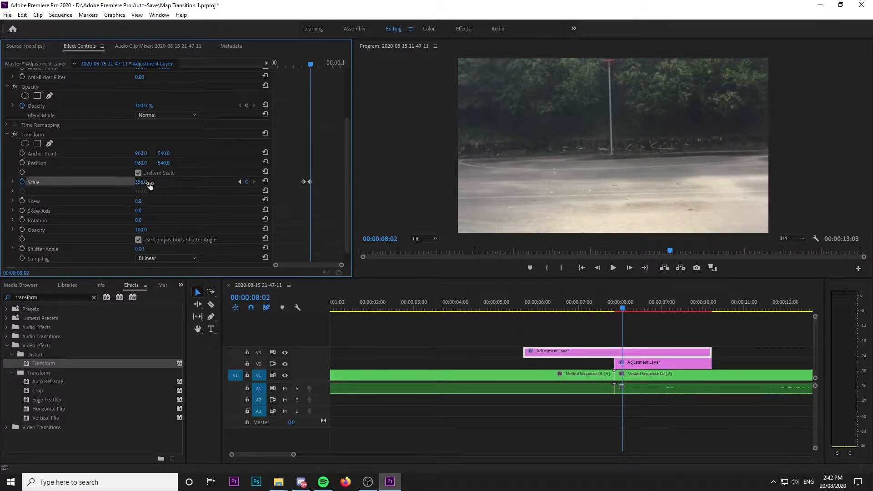
pyautogui.press('Left')
pyautogui.press('Left')
pyautogui.press('Left')
pyautogui.press('Left')
pyautogui.press('Left')
pyautogui.press('Left')
pyautogui.press('Left')
pyautogui.press('Left')
pyautogui.press('Left')
pyautogui.press('Left')
pyautogui.press('Left')
pyautogui.press('Left')
pyautogui.press('Left')
pyautogui.press('Left')
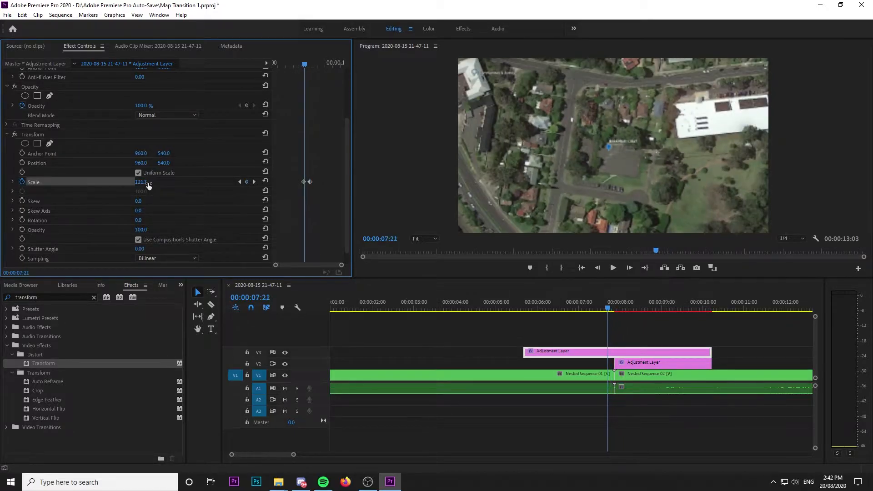
pyautogui.moveTo(599, 312); pyautogui.dragTo(638, 325)
# Step: Start keyframing the Motion scale of Nested Sequence 01 at 100 at 00:00:07:20
pyautogui.click(585, 376)
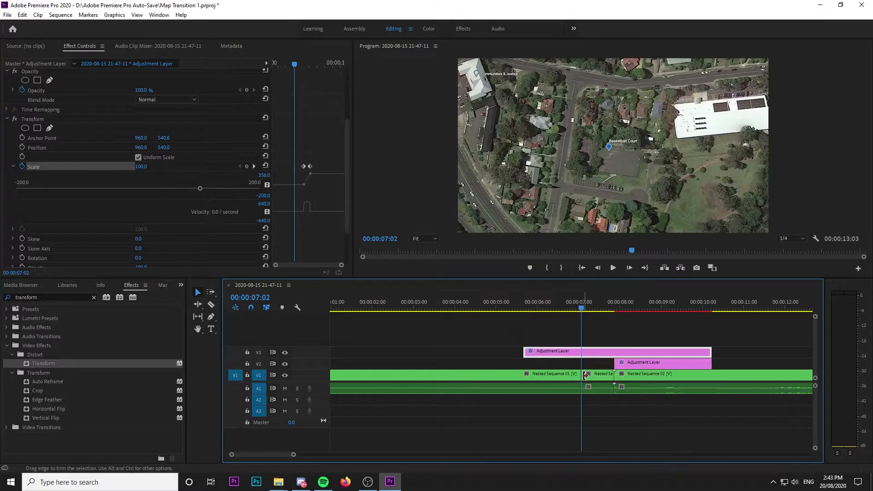
pyautogui.moveTo(585, 376)
pyautogui.mouseDown()
pyautogui.moveTo(709, 378)
pyautogui.moveTo(575, 377)
pyautogui.moveTo(586, 377)
pyautogui.mouseUp()
pyautogui.moveTo(614, 314); pyautogui.dragTo(612, 346)
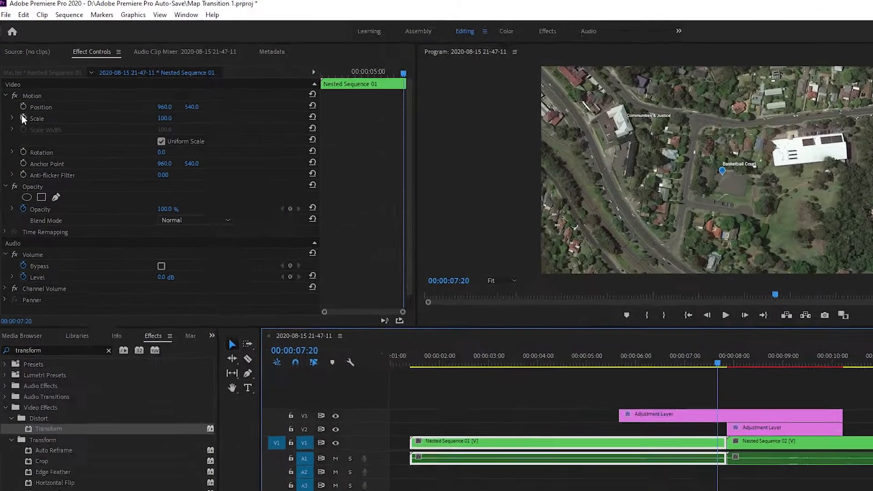
pyautogui.click(22, 102)
pyautogui.moveTo(624, 481); pyautogui.dragTo(597, 481)
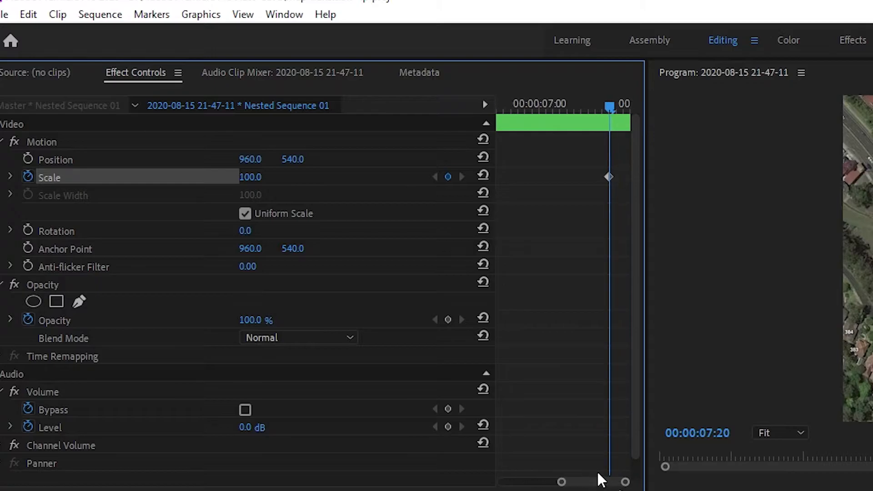
# Step: Increase the scale of Nested Sequence 01 at the clip's end to keyframe a zoom-in and scrub through it
pyautogui.moveTo(610, 114); pyautogui.dragTo(626, 112)
pyautogui.moveTo(255, 177); pyautogui.dragTo(475, 154)
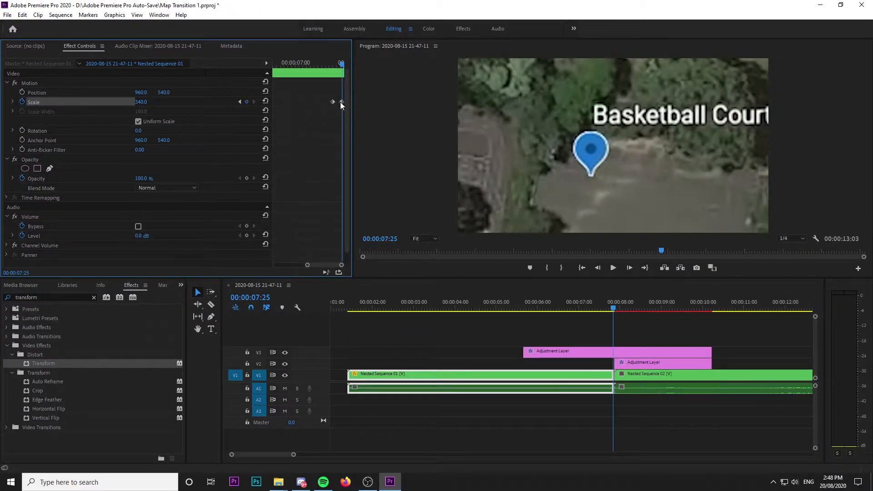
pyautogui.moveTo(341, 63); pyautogui.dragTo(329, 58)
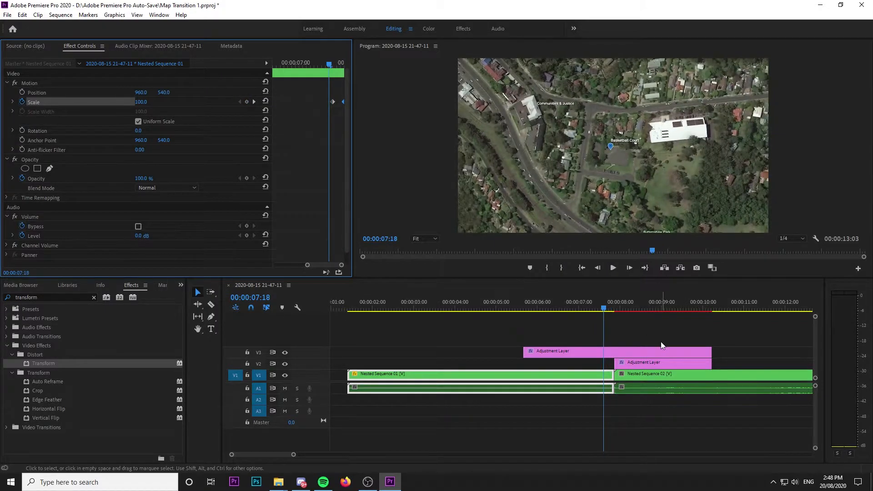
pyautogui.click(640, 342)
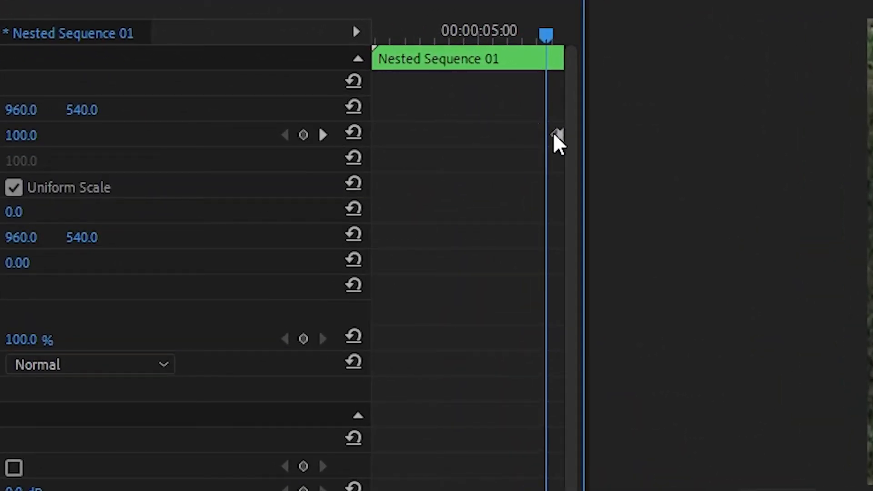
# Step: Move the first scale keyframe of Nested Sequence 01 back toward the clip's beginning and play the clip from its start
pyautogui.moveTo(554, 133); pyautogui.dragTo(425, 138)
pyautogui.moveTo(546, 34); pyautogui.dragTo(371, 23)
pyautogui.press('space')
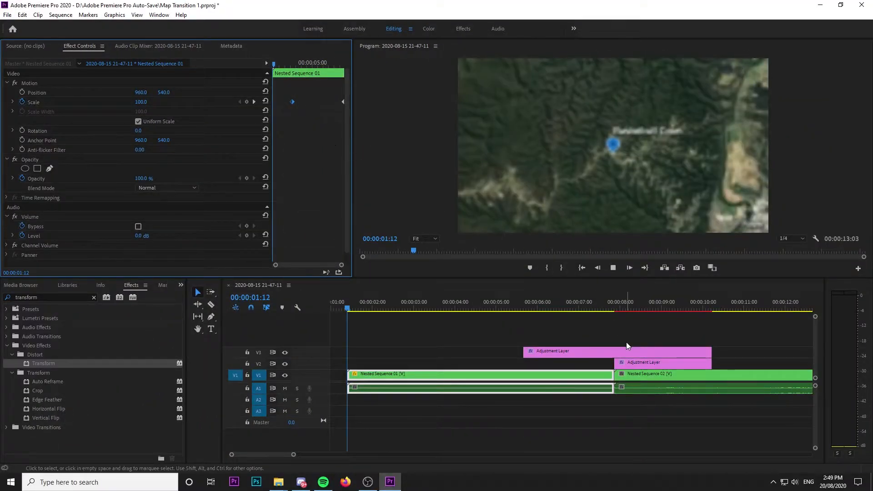
pyautogui.scroll(2, 617, 339)
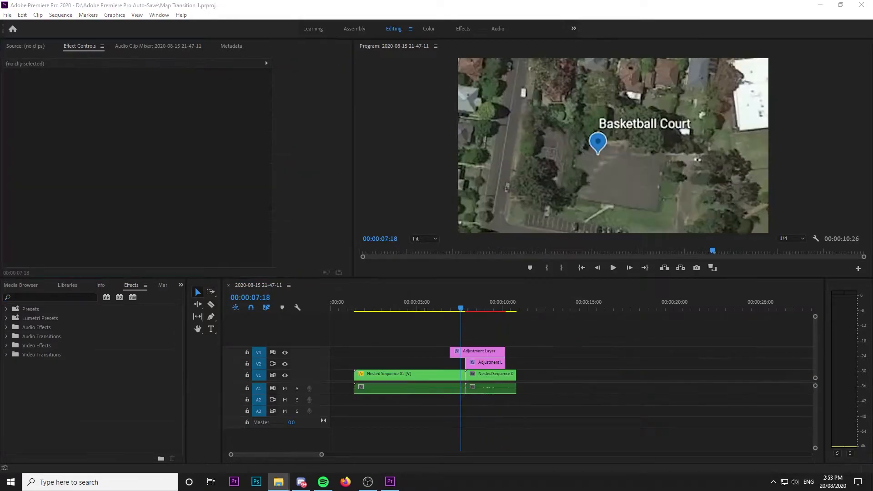
# Step: Place blue-pin-hi.png on V4 at 00:00:07:29, scale it to 26 and position it at 89, 977
pyautogui.moveTo(453, 329); pyautogui.dragTo(484, 340)
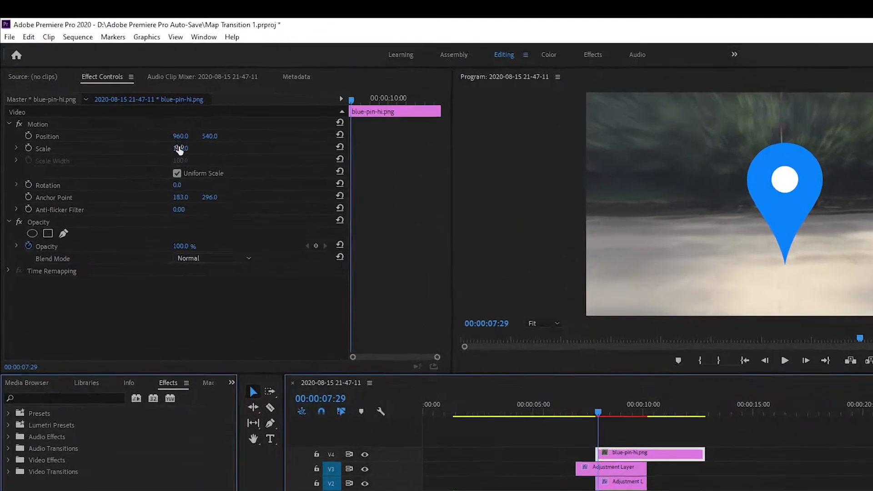
pyautogui.moveTo(143, 102); pyautogui.dragTo(151, 100)
pyautogui.moveTo(178, 133); pyautogui.dragTo(21, 133)
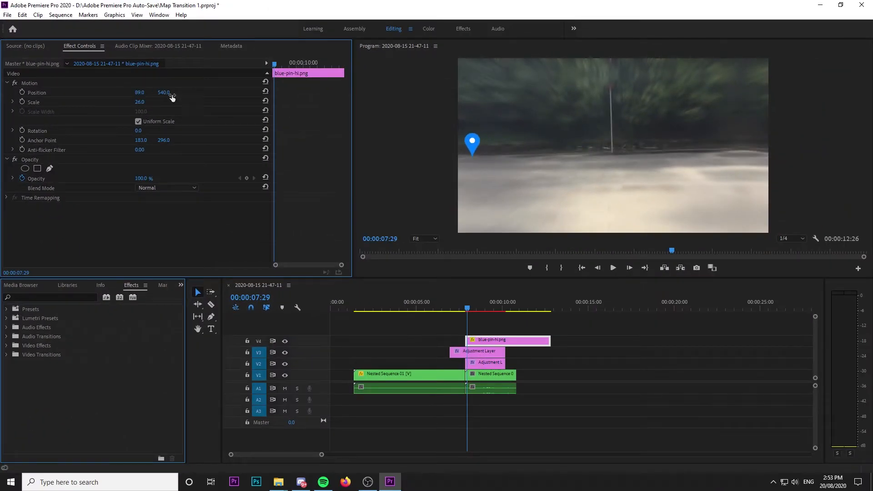
pyautogui.moveTo(175, 93); pyautogui.dragTo(171, 93)
# Step: Add the text title "Basketball Court" beside the blue pin in the video frame
pyautogui.click(211, 329)
pyautogui.click(490, 222)
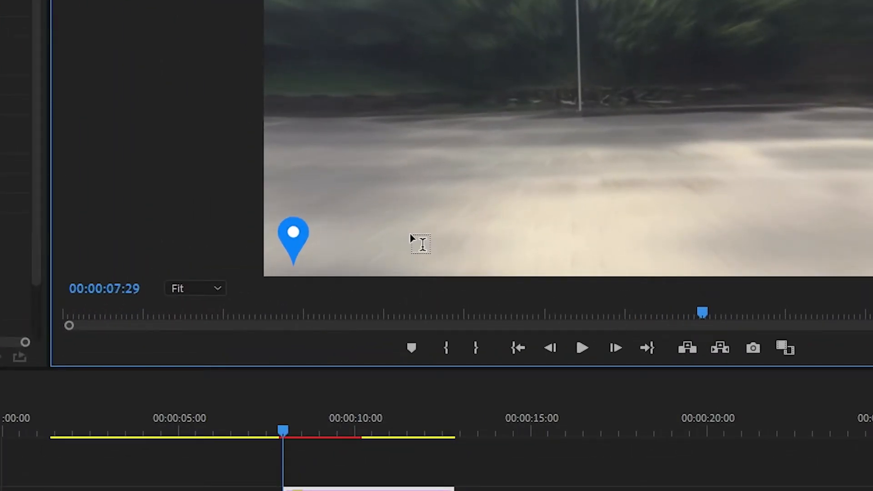
pyautogui.write('Basketball Court')
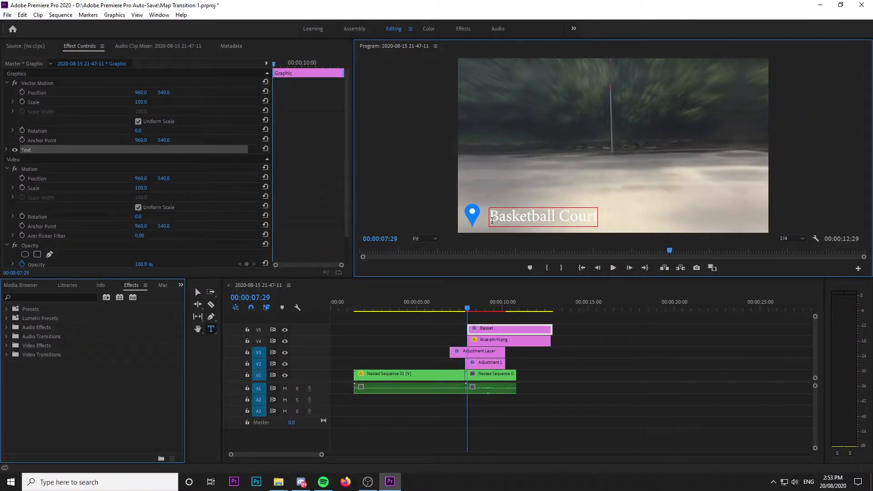
# Step: Change the font of the whole "Basketball Court" title to Montserrat ExtraBold
pyautogui.moveTo(491, 215); pyautogui.dragTo(645, 219)
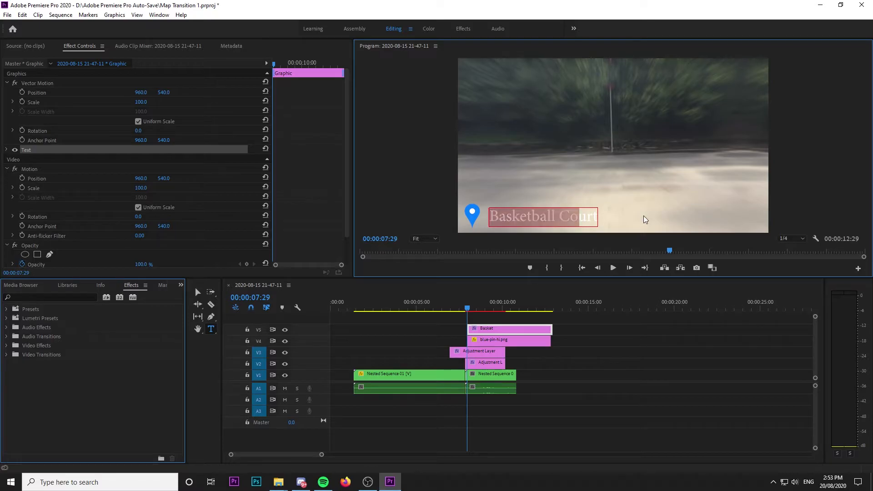
pyautogui.scroll(-3, 271, 199)
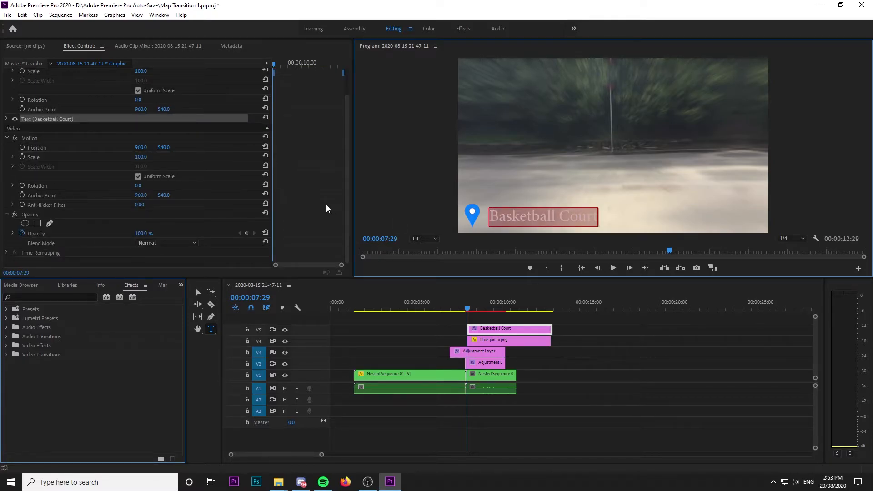
pyautogui.scroll(1, 329, 204)
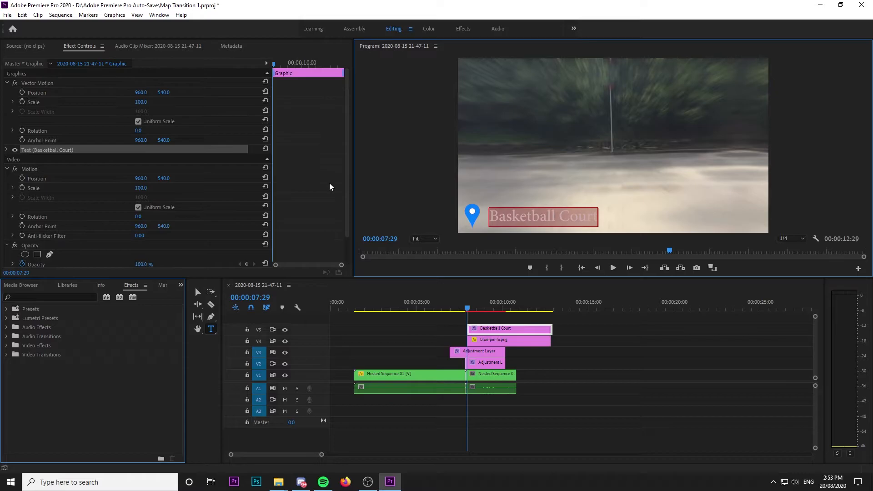
pyautogui.click(7, 147)
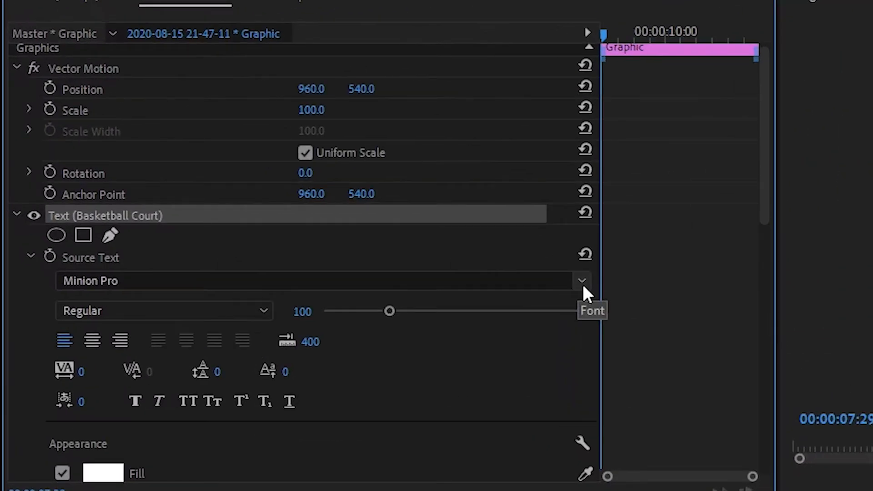
pyautogui.click(583, 284)
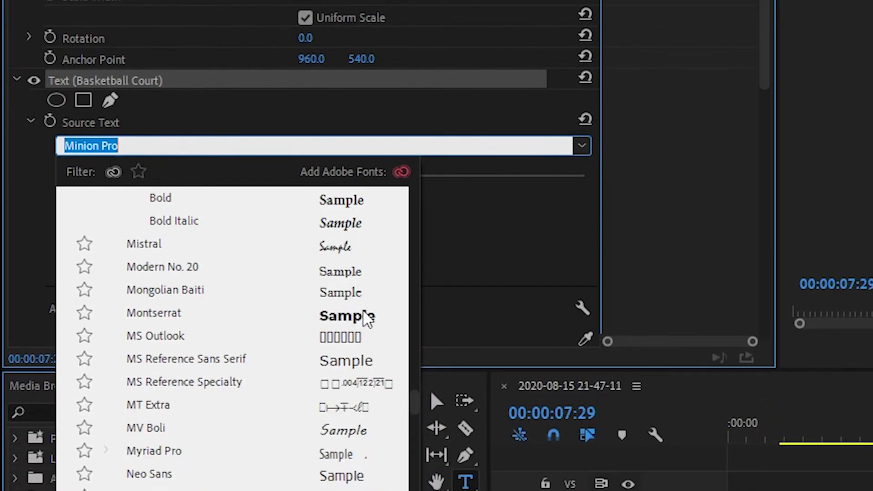
pyautogui.scroll(2, 361, 318)
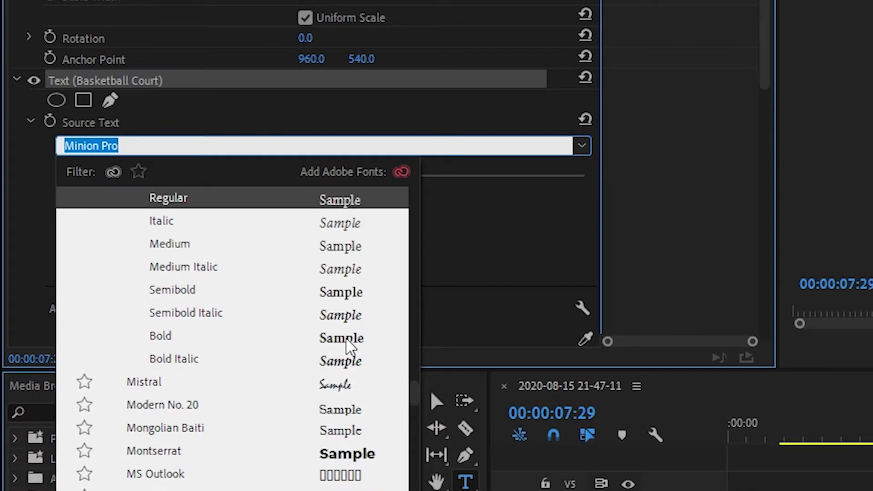
pyautogui.click(346, 451)
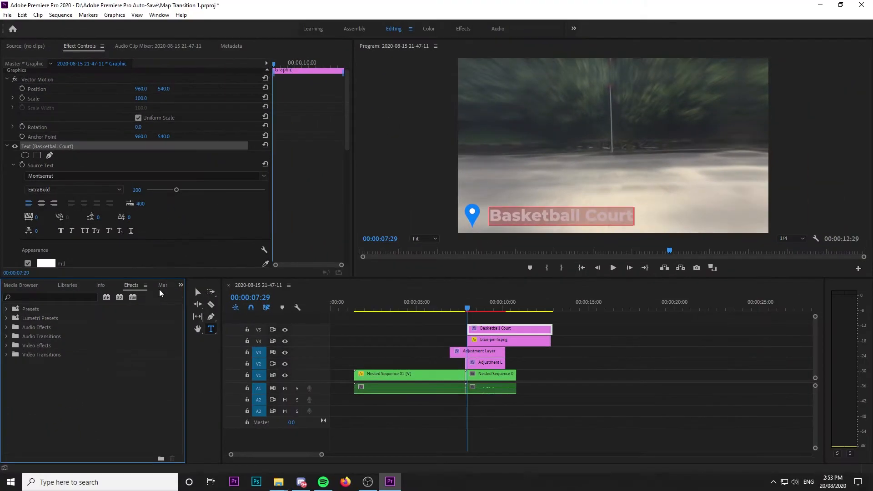
# Step: Move the "Basketball Court" title slightly closer to the blue pin
pyautogui.press('v')
pyautogui.moveTo(521, 219); pyautogui.dragTo(514, 220)
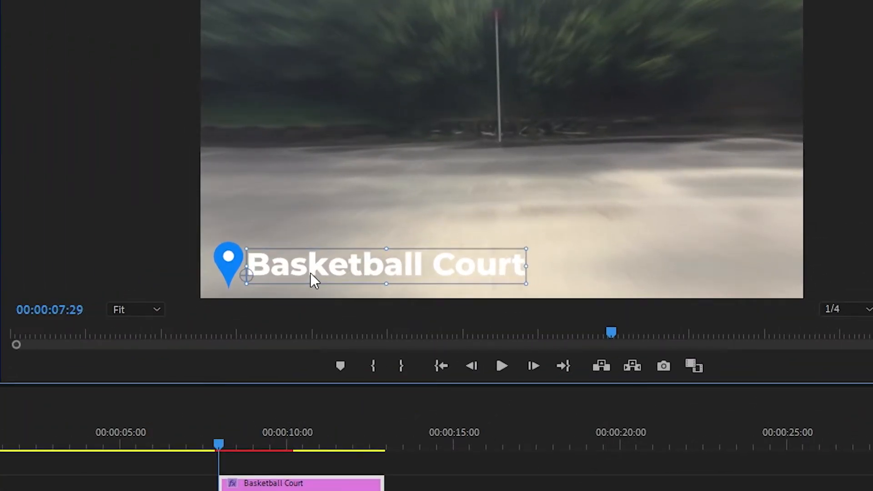
pyautogui.moveTo(310, 273); pyautogui.dragTo(315, 274)
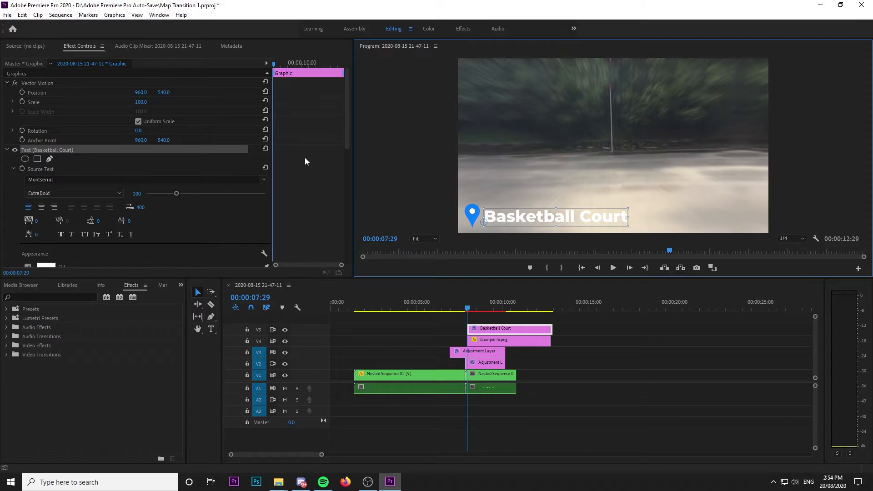
# Step: Keyframe the title's opacity to fade in from 0% at 00:00:07:29 to 100% shortly after
pyautogui.click(280, 234)
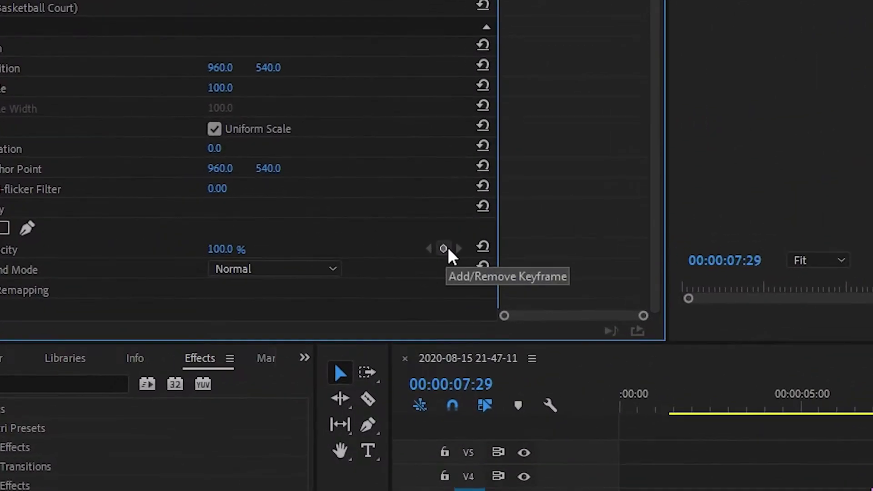
pyautogui.click(247, 233)
pyautogui.moveTo(644, 315); pyautogui.dragTo(546, 315)
pyautogui.moveTo(495, 245); pyautogui.dragTo(536, 249)
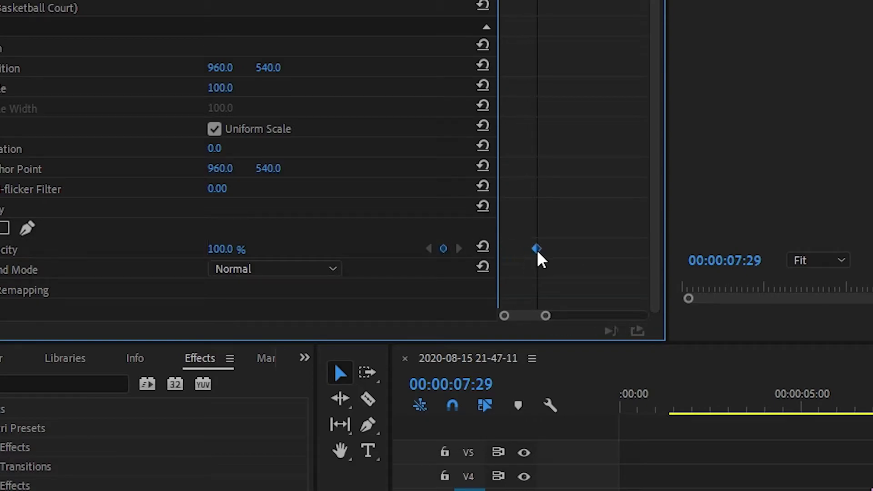
pyautogui.moveTo(261, 250); pyautogui.dragTo(195, 249)
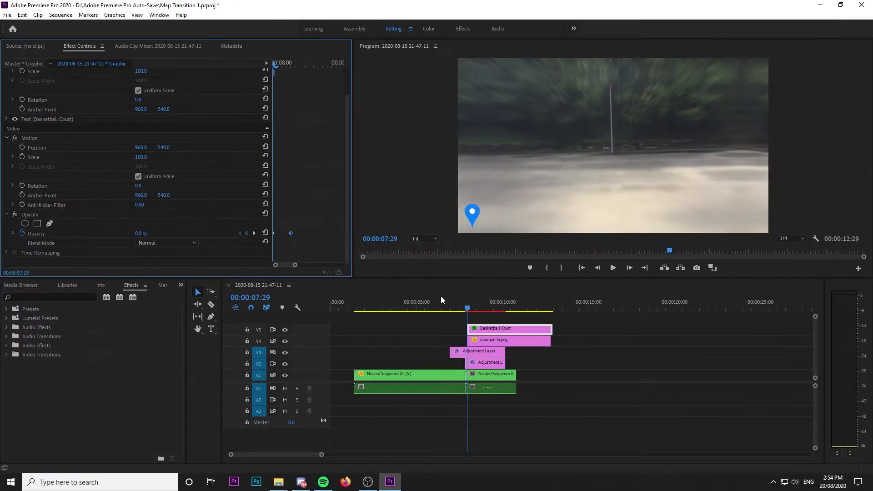
# Step: Keyframe the opacity of blue-pin-hi.png to fade in from 0% at the clip's start to 100%
pyautogui.click(481, 342)
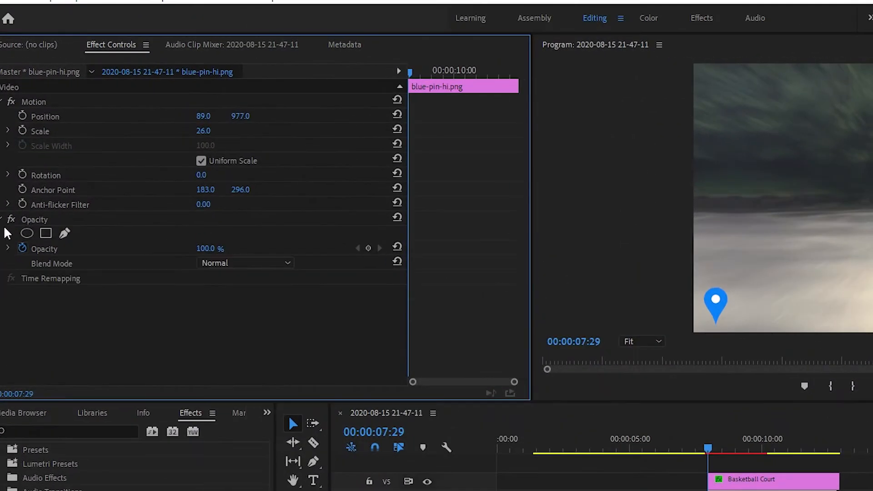
pyautogui.click(369, 249)
pyautogui.moveTo(205, 248); pyautogui.dragTo(197, 249)
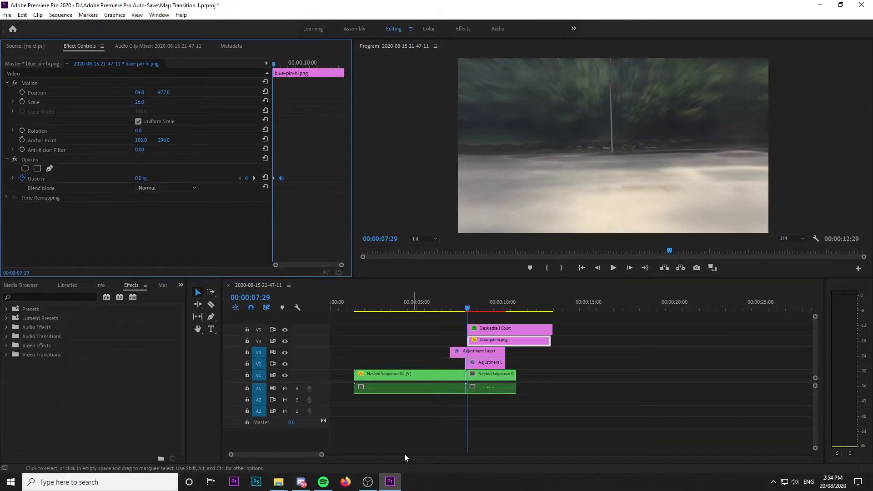
# Step: Play the transition and delay the pin and title fade-ins so they start at about 00:00:08:17
pyautogui.click(456, 406)
pyautogui.press('space')
pyautogui.press('space')
pyautogui.press('space')
pyautogui.press('space')
pyautogui.moveTo(281, 178); pyautogui.dragTo(287, 178)
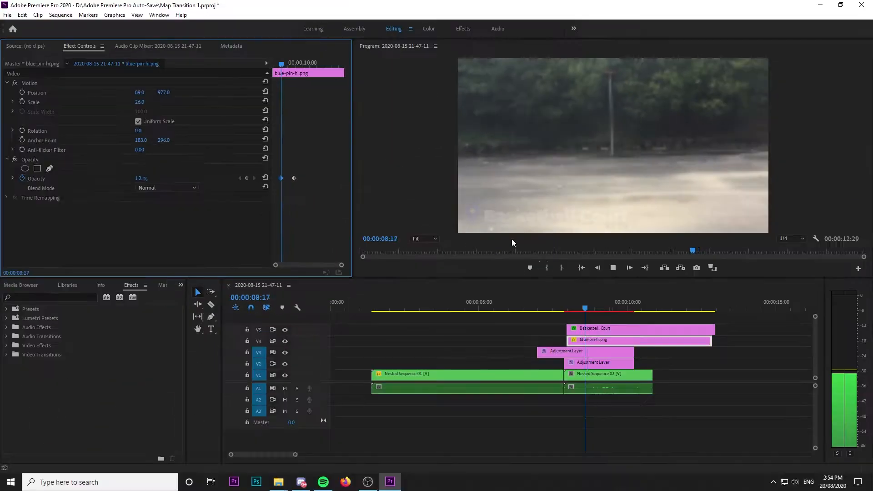
pyautogui.press('space')
# Step: Cut the title and pin clips on V5 and V4 and delete the excess pieces beyond the cut
pyautogui.press('c')
pyautogui.click(635, 328)
pyautogui.click(635, 340)
pyautogui.press('v')
pyautogui.click(645, 327)
pyautogui.keyDown('shift'); pyautogui.click(645, 342); pyautogui.keyUp('shift')
pyautogui.press('Delete')
# Step: Align the ends of the title, pin and adjustment layer clips with the end of Nested Sequence 02, and play the result
pyautogui.moveTo(635, 330)
pyautogui.mouseDown()
pyautogui.moveTo(648, 331)
pyautogui.moveTo(647, 340)
pyautogui.mouseUp()
pyautogui.moveTo(654, 329); pyautogui.dragTo(650, 355)
pyautogui.moveTo(625, 298); pyautogui.dragTo(621, 301)
pyautogui.press('space')
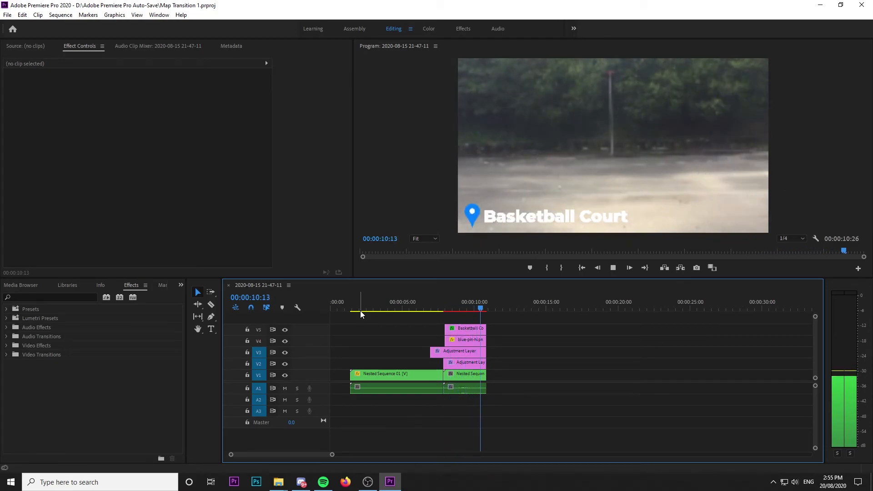
# Step: Save the project and open the media export settings for the sequence
pyautogui.hotkey('ctrl', 's')
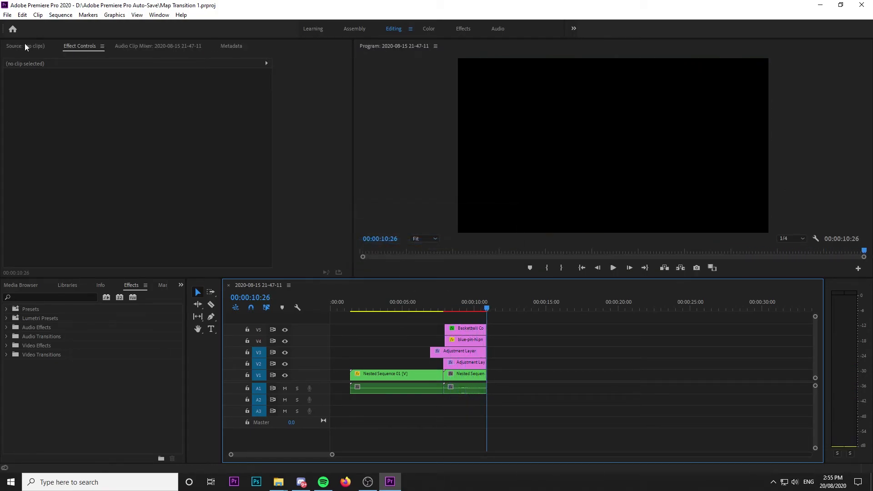
pyautogui.click(22, 15)
pyautogui.moveTo(5, 16)
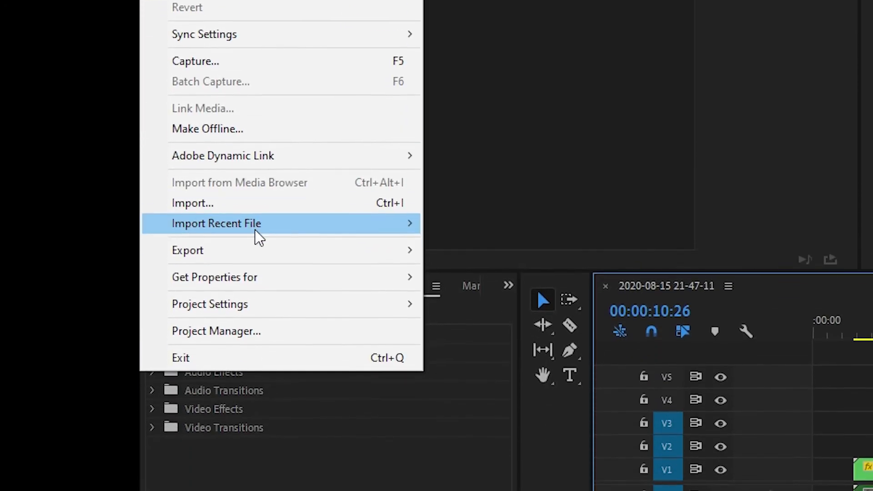
pyautogui.moveTo(266, 254)
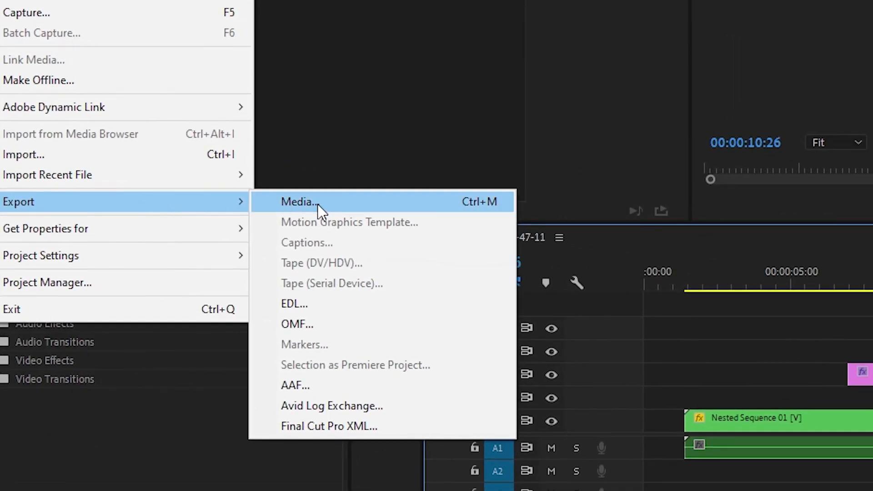
pyautogui.click(318, 203)
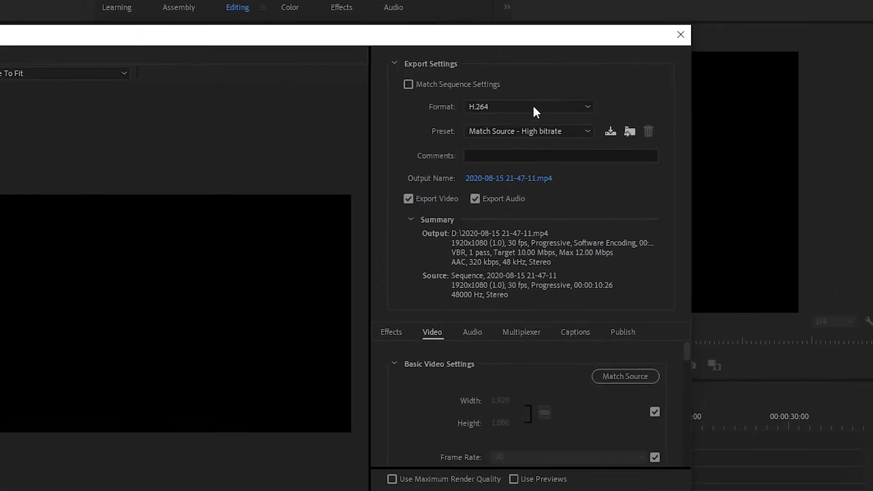
# Step: Export the sequence as H.264 with the YouTube 1080p Full HD preset
pyautogui.click(556, 132)
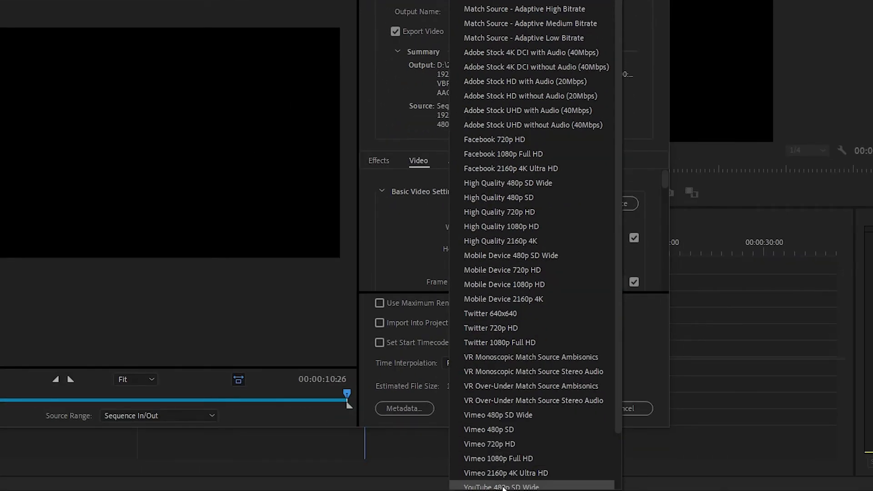
pyautogui.scroll(-3, 505, 484)
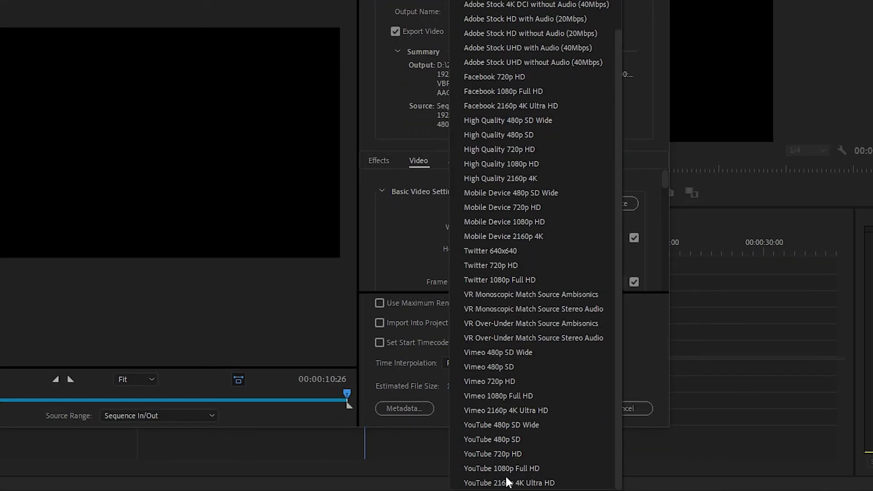
pyautogui.click(508, 469)
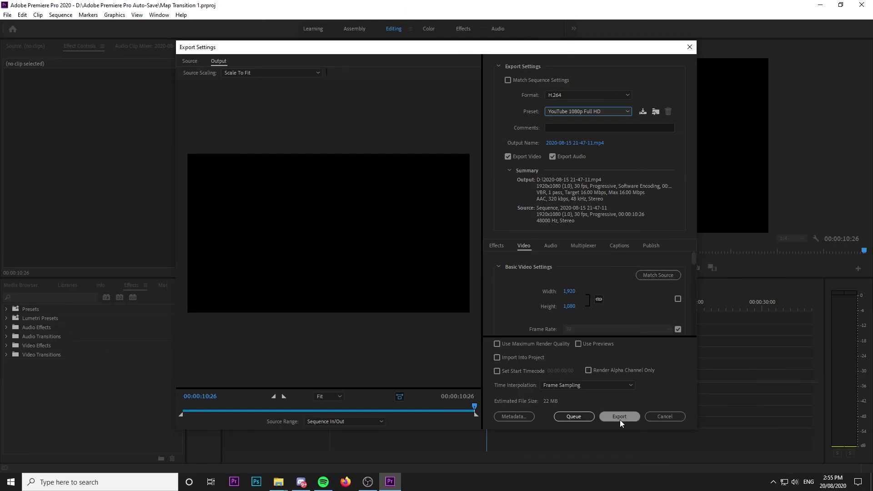
pyautogui.click(620, 419)
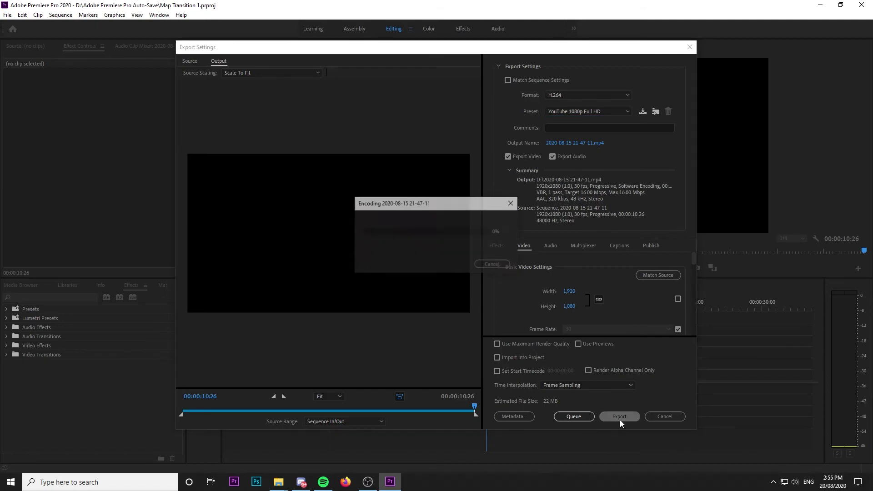